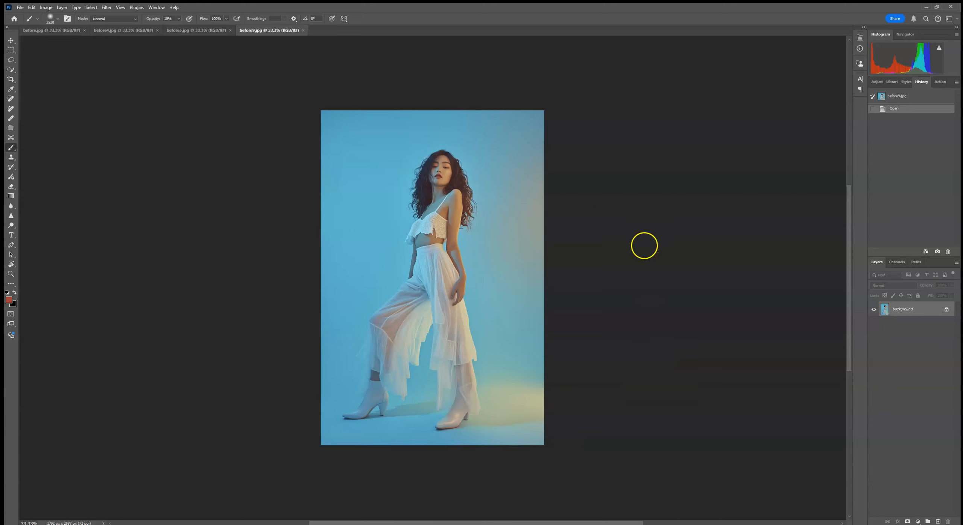
- Look through the open photos before5.jpg, before4.jpg and before.jpg, and return to before.jpg
left_click(171, 30)
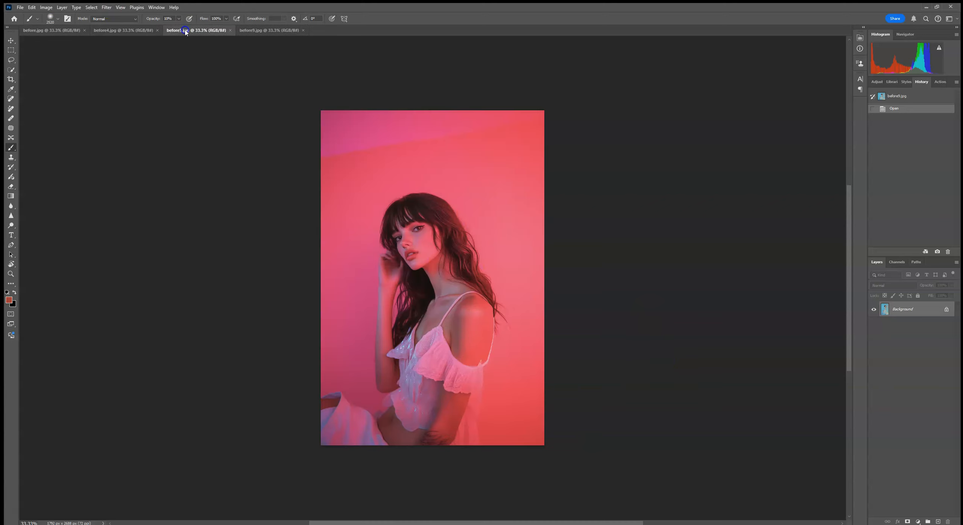
left_click(131, 31)
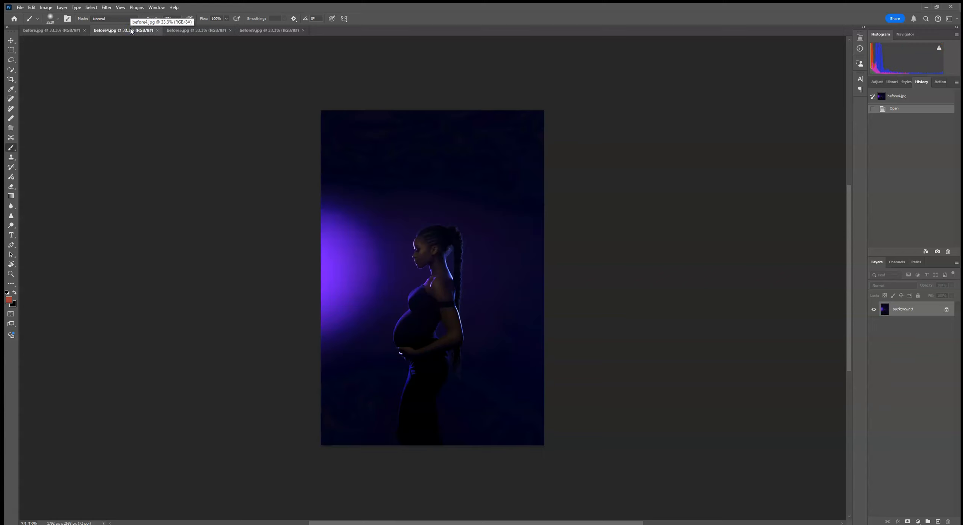
left_click(64, 31)
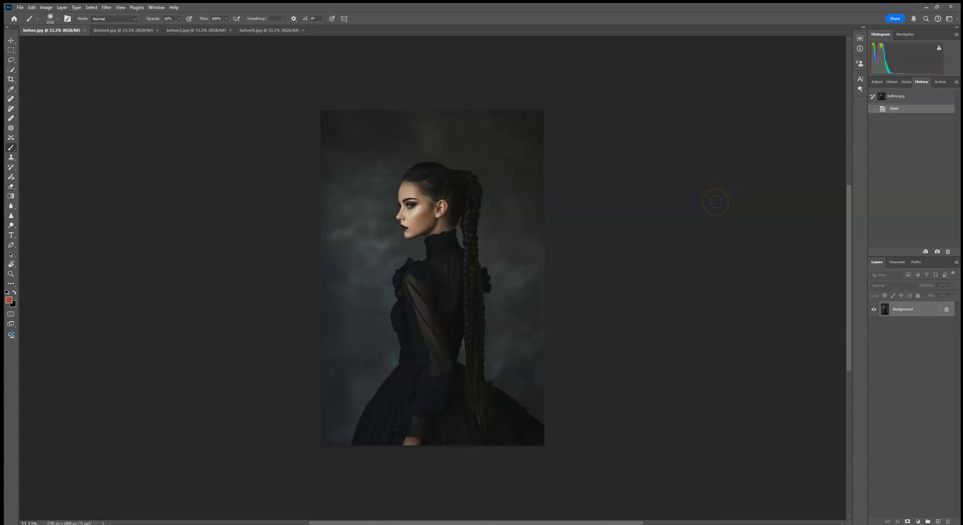
left_click(126, 30)
left_click(193, 30)
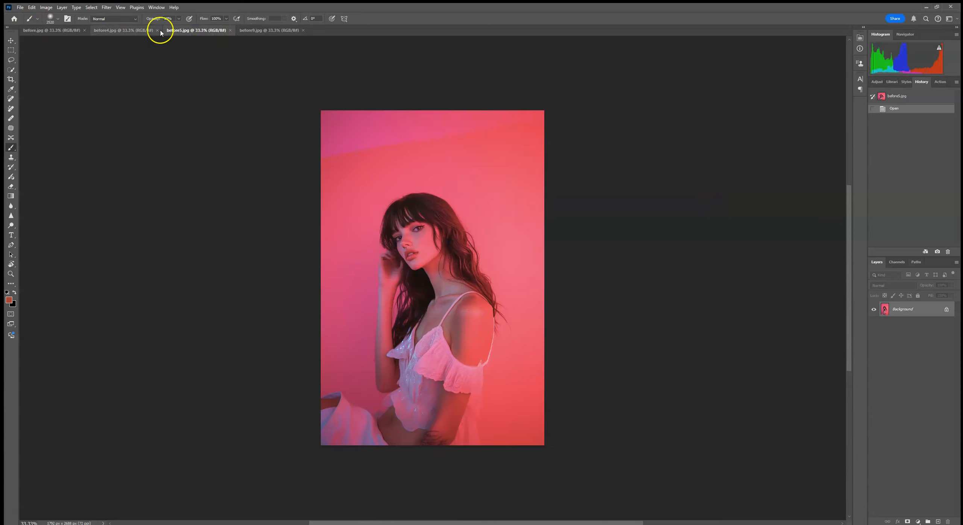
left_click(48, 30)
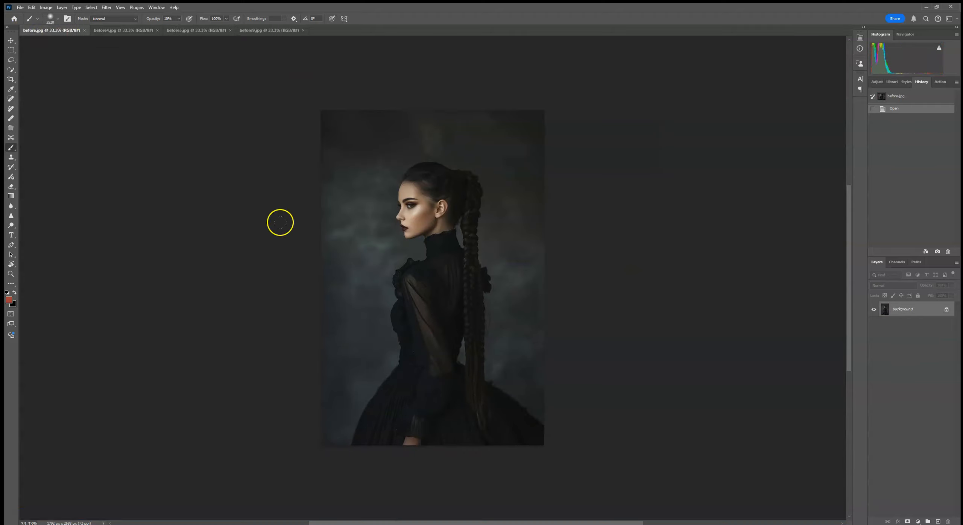
- Select the woman with Select Subject, duplicate the Background layer and mask the copy with that selection
left_click(11, 69)
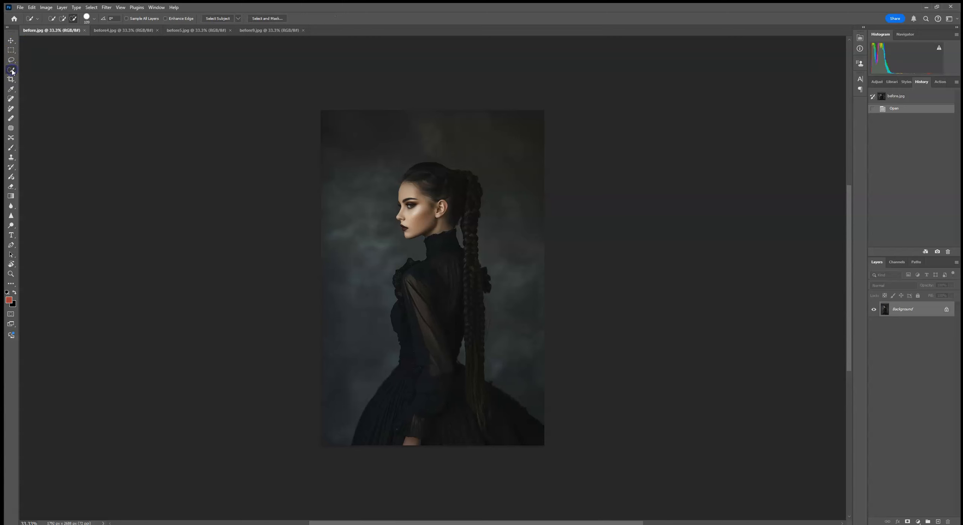
left_click(218, 19)
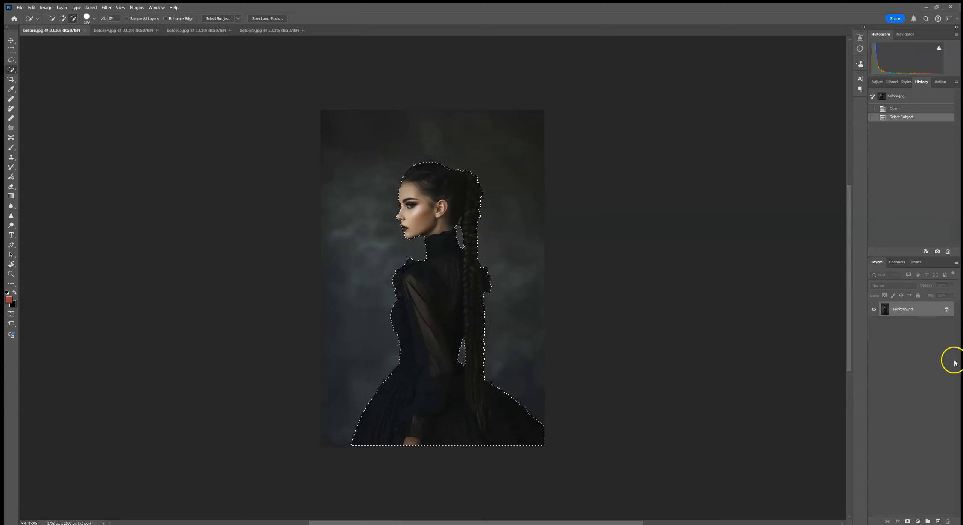
left_click_drag(929, 309, 941, 522)
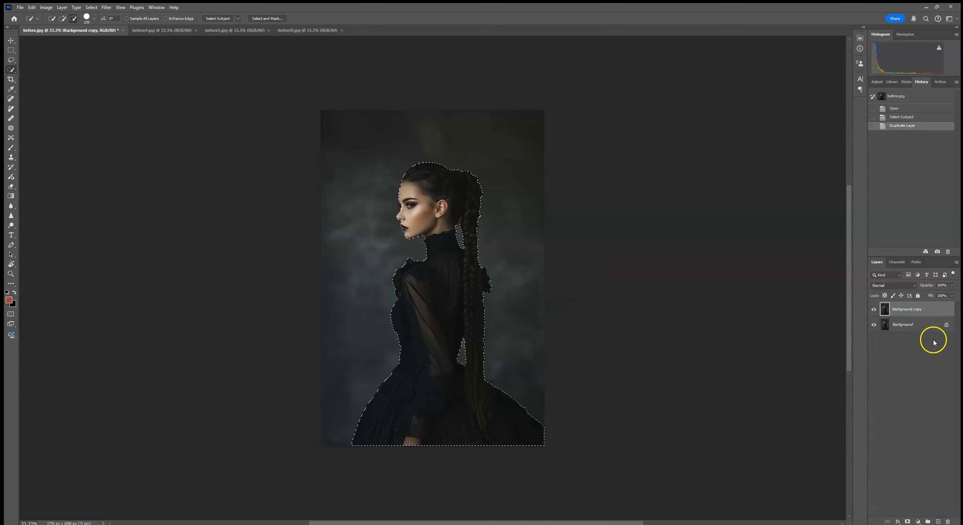
left_click(907, 522)
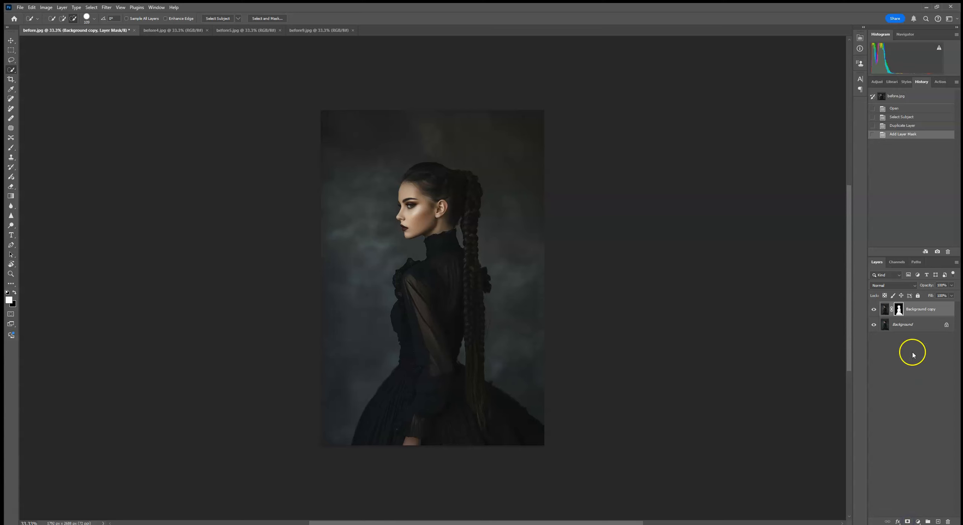
- Place the embedded spider-web image GOBO (20) directly above the Background layer
left_click(910, 325)
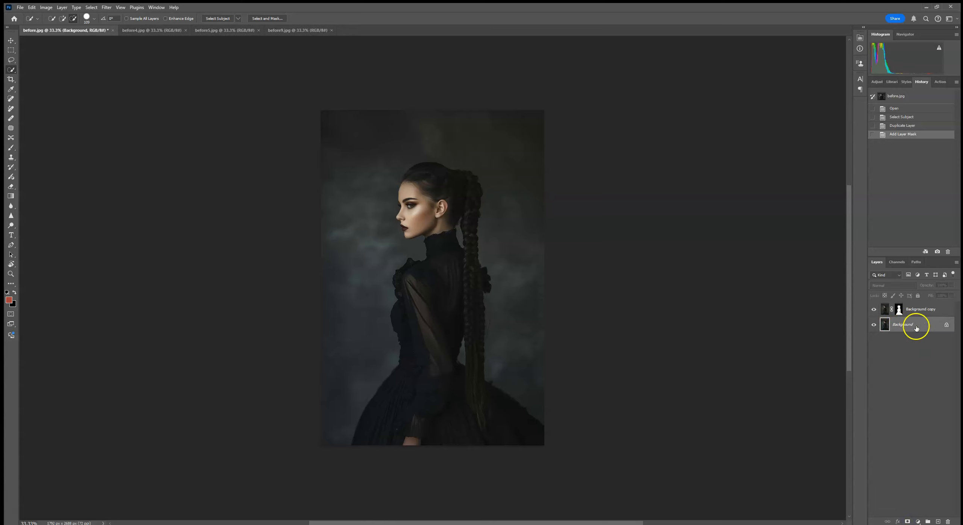
left_click(20, 7)
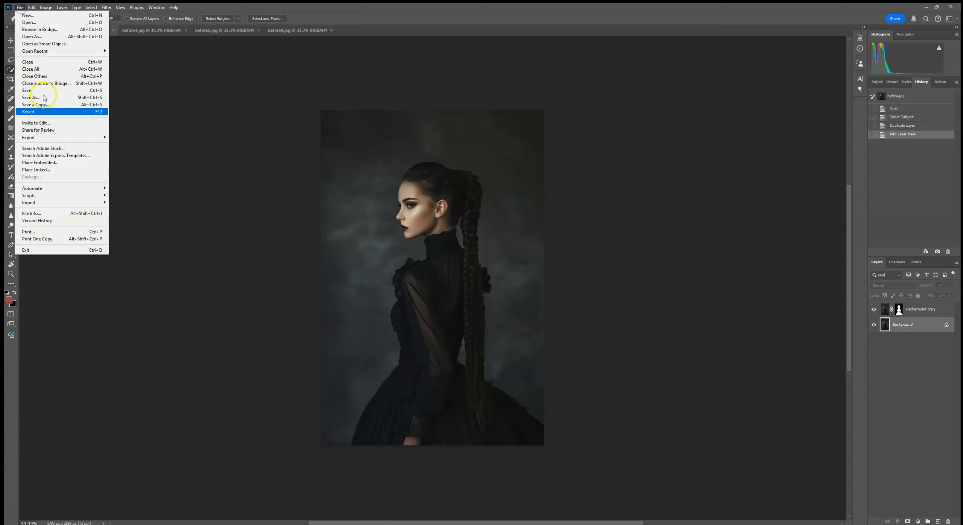
left_click(53, 166)
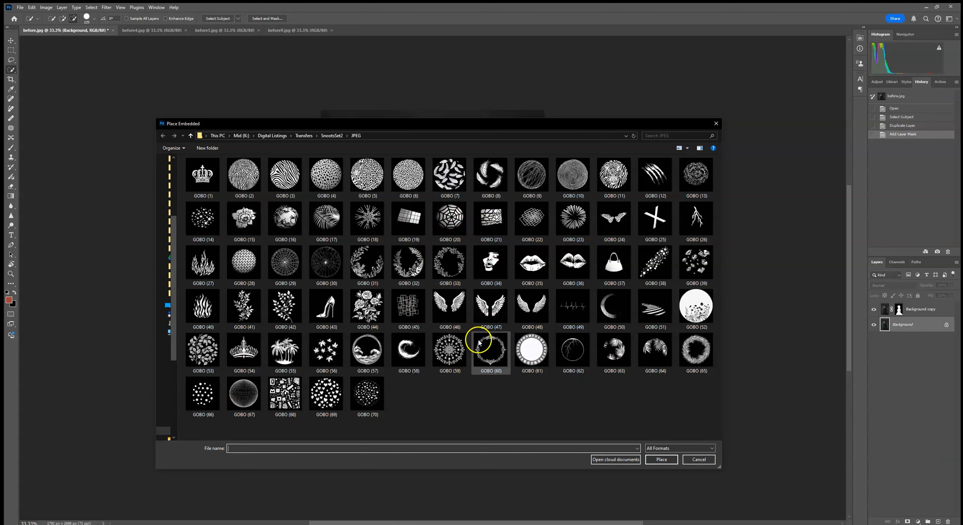
double_click(449, 218)
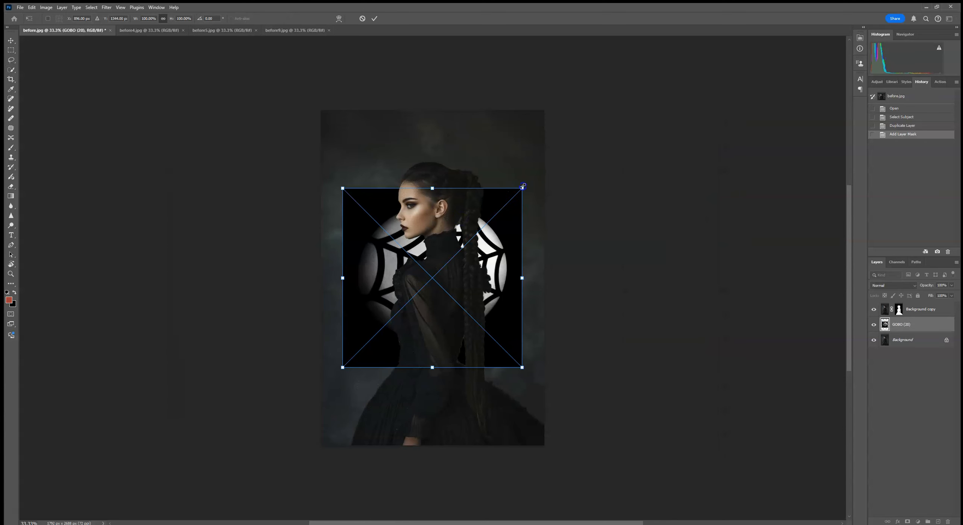
- Enlarge the spider-web image to about 140%, rotate it about 18° and position it behind the woman's head
left_click_drag(524, 186, 563, 108)
left_click_drag(589, 150, 605, 207)
left_click_drag(499, 215, 493, 211)
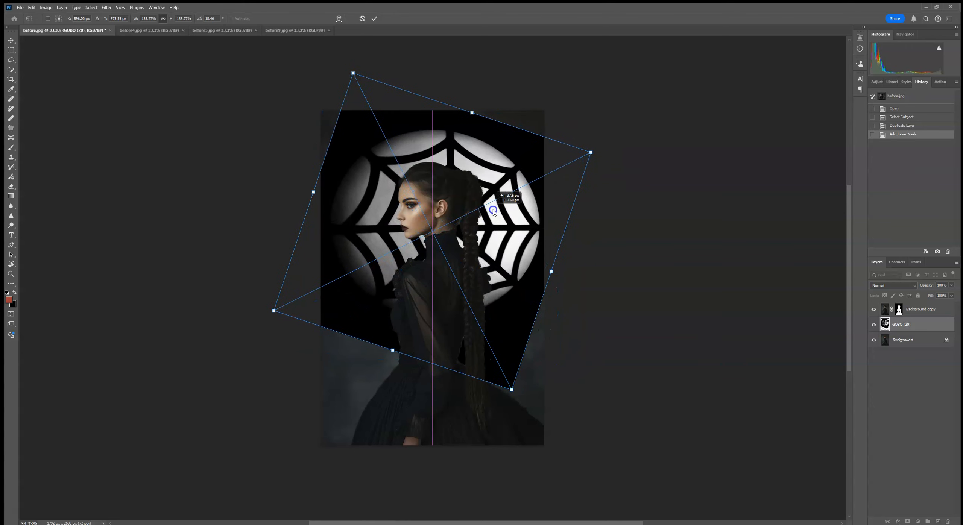
left_click(374, 18)
- Set the GOBO (20) layer's blend mode to Screen and its opacity to 79%
left_click(879, 286)
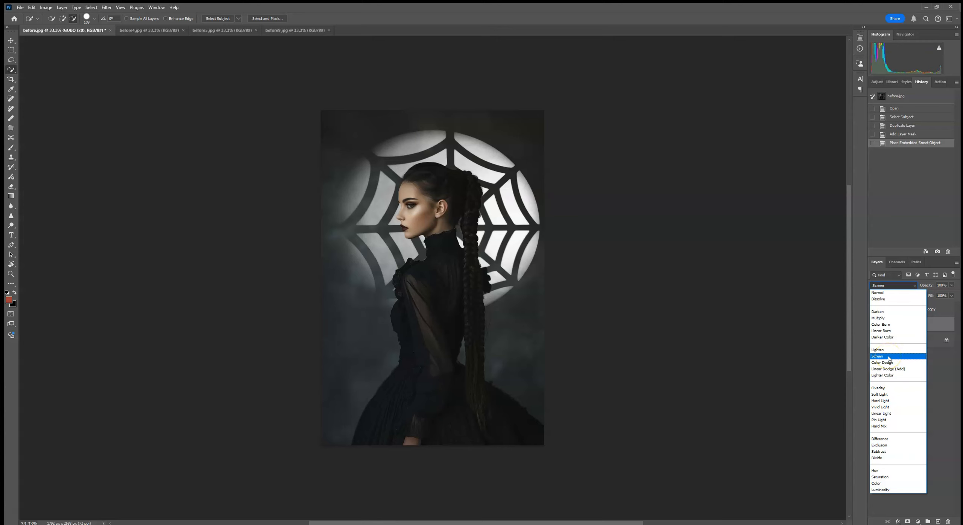
left_click(889, 357)
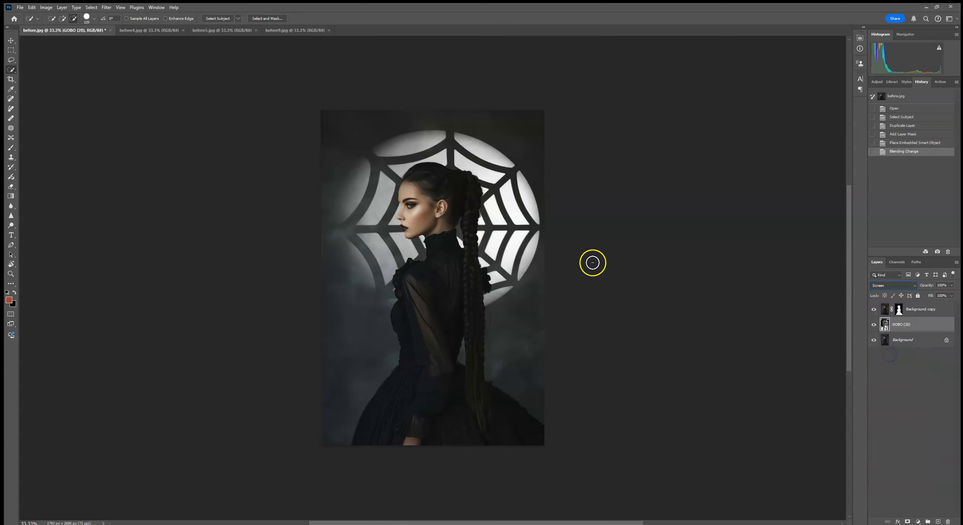
left_click_drag(950, 296, 945, 297)
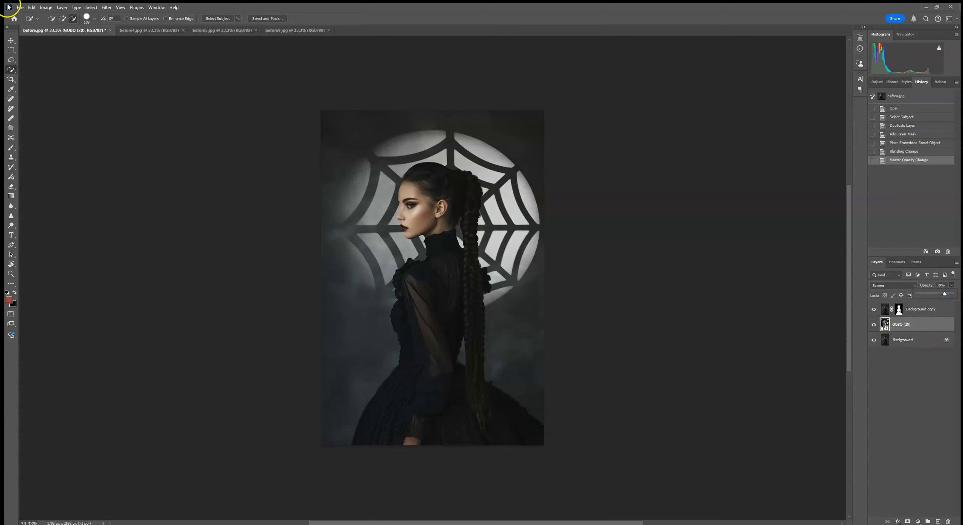
- Soften the GOBO (20) layer with a Gaussian Blur of 20.8 pixels radius
left_click(107, 10)
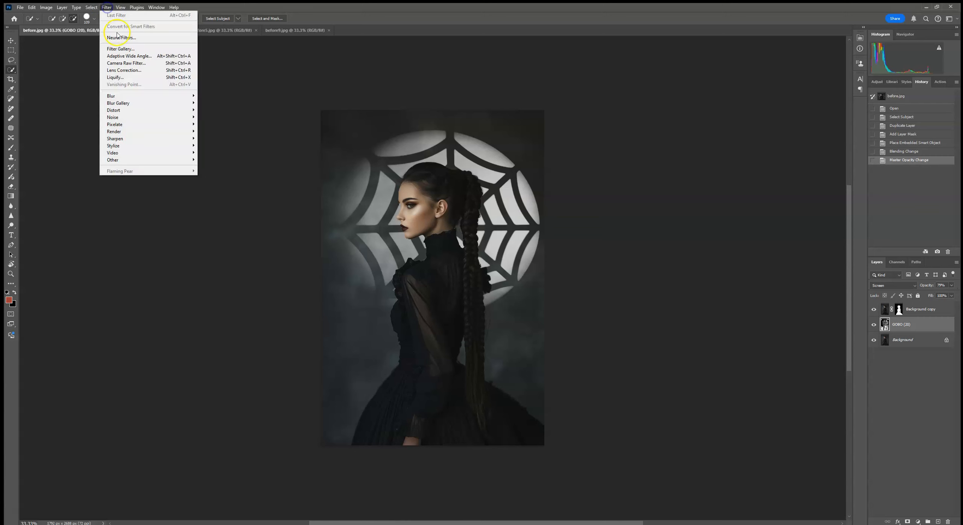
mouse_move(127, 94)
left_click(226, 125)
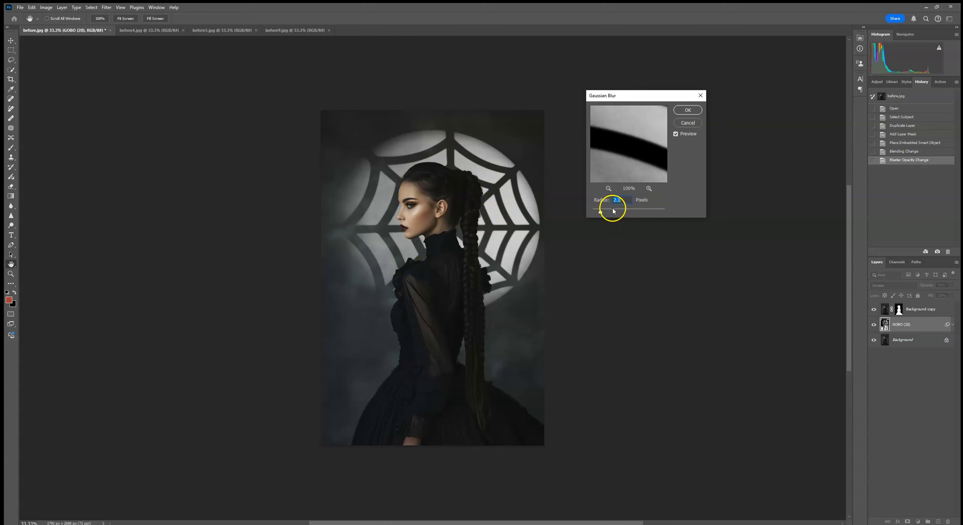
left_click_drag(613, 213, 625, 211)
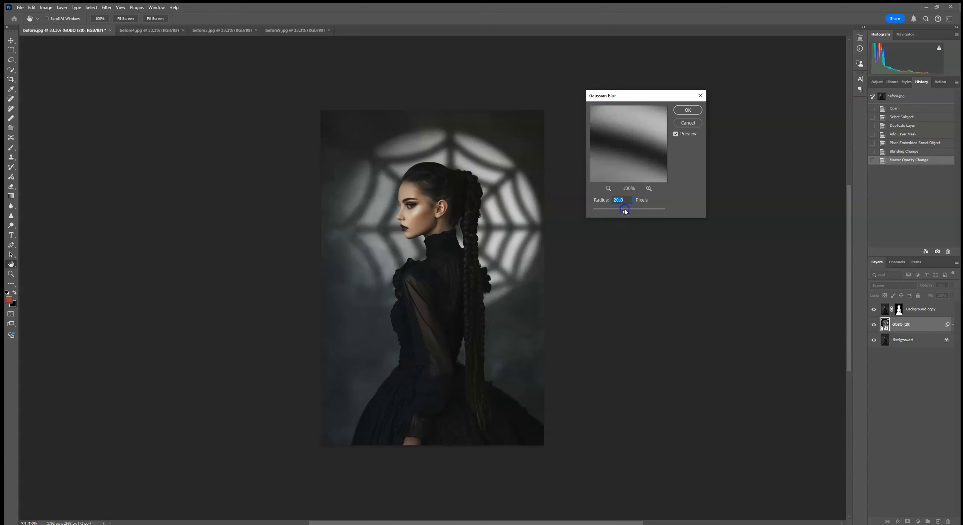
left_click(688, 110)
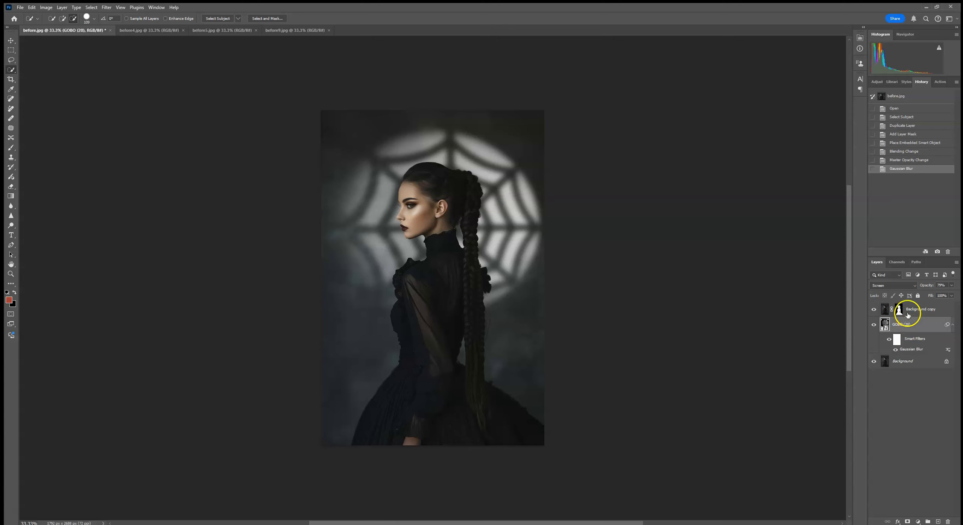
- Add a white layer mask to the GOBO (20) layer
left_click(899, 309)
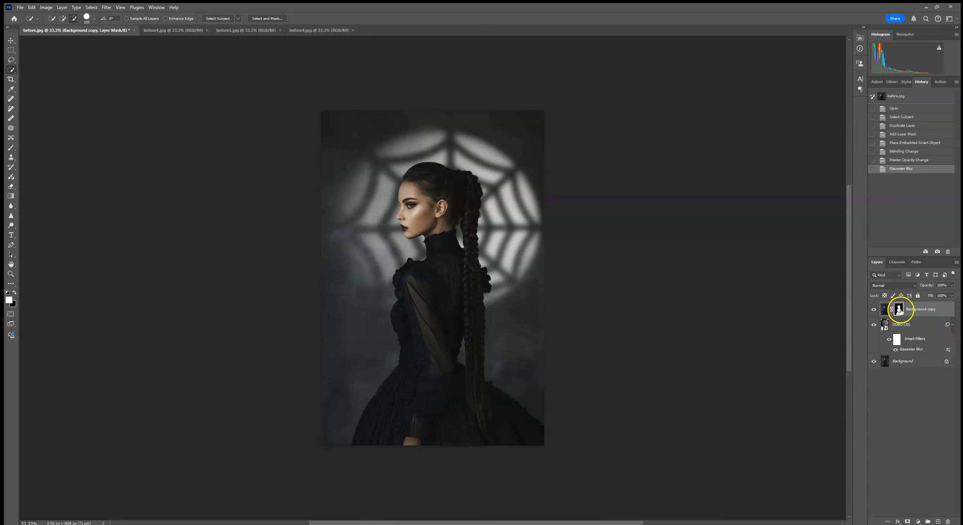
left_click(901, 324)
left_click(906, 521)
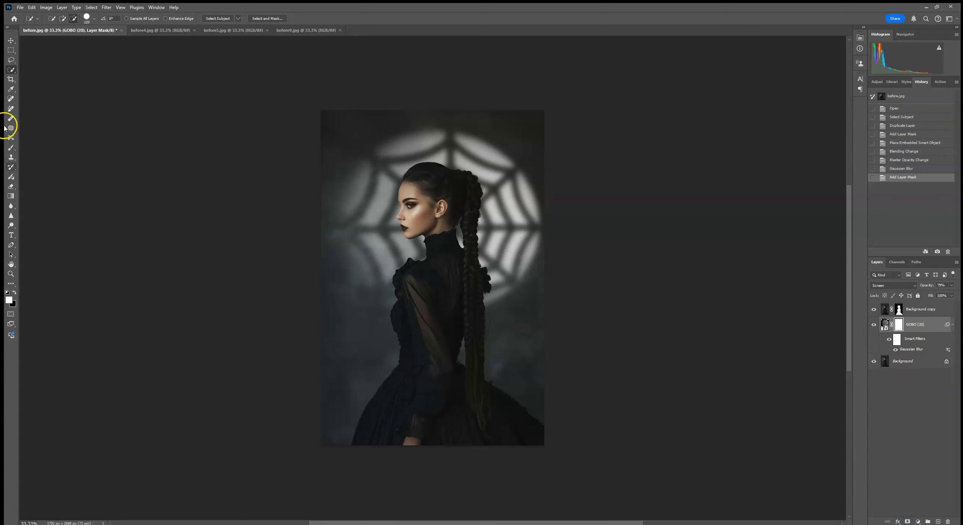
- Set up a black Soft Round brush at 12 px and 100% opacity for retouching the mask around the face
left_click(11, 147)
left_click(58, 19)
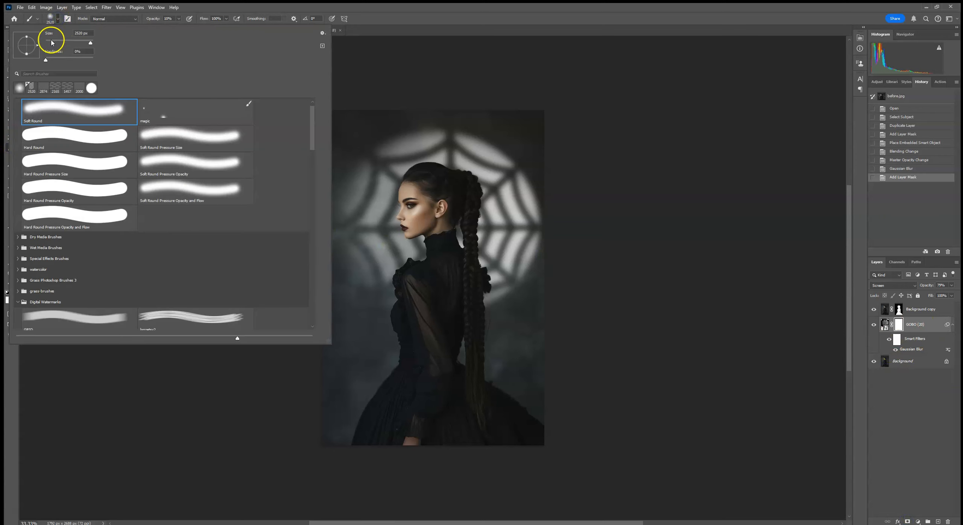
left_click_drag(178, 19, 278, 24)
scroll(288, 228, "up", 5)
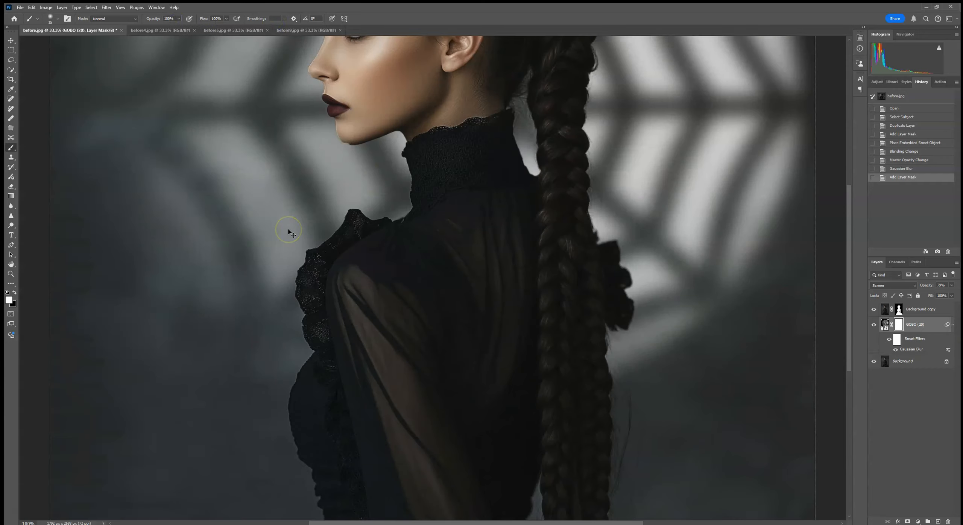
left_click_drag(288, 229, 352, 327)
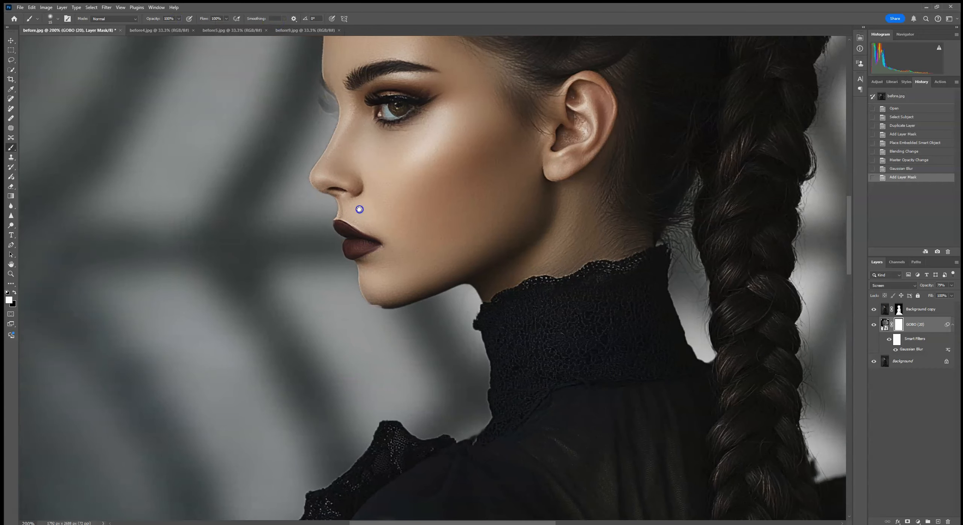
mouse_move(357, 239)
left_mouse_down()
mouse_move(29, 41)
mouse_move(49, 41)
left_mouse_up()
left_click(58, 19)
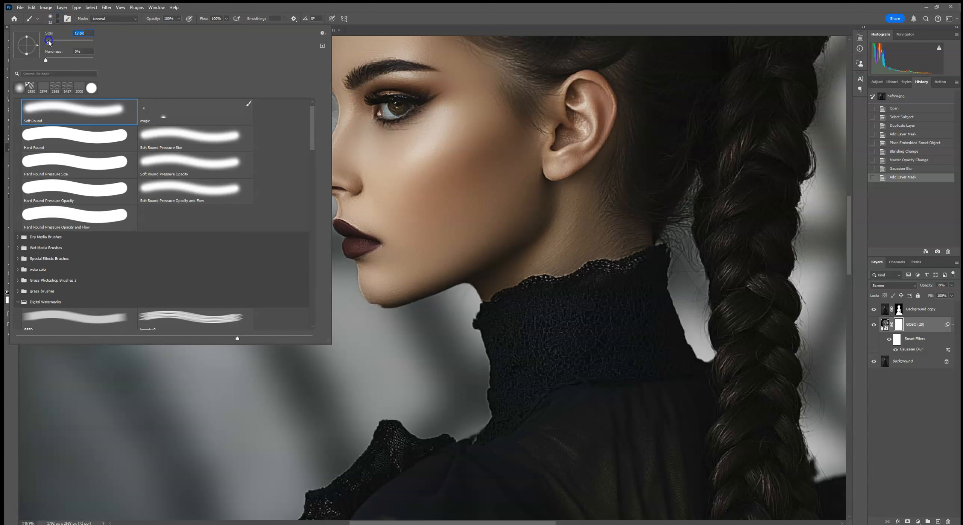
left_click(4, 295)
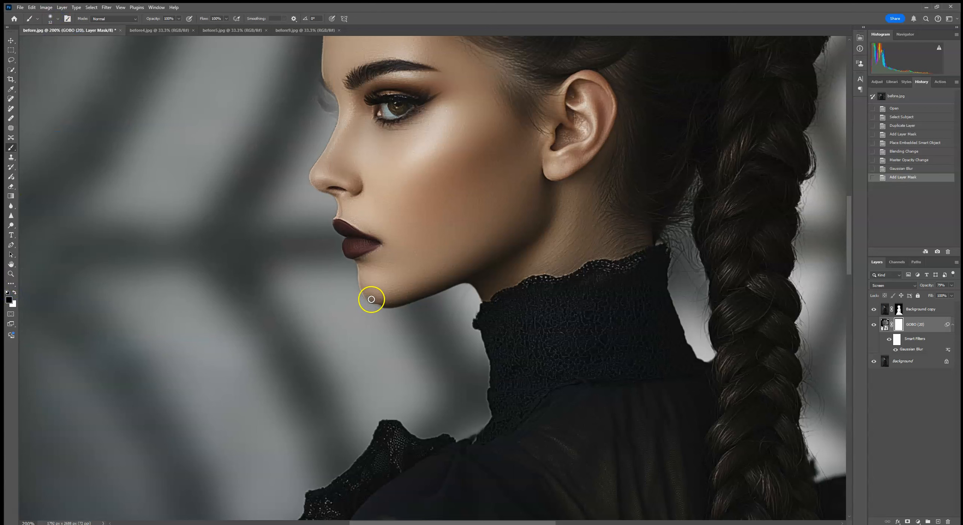
- Try painting the GOBO mask along the chin edge with the 12 px brush, and undo the stroke
left_click_drag(378, 303, 382, 303)
left_click(32, 7)
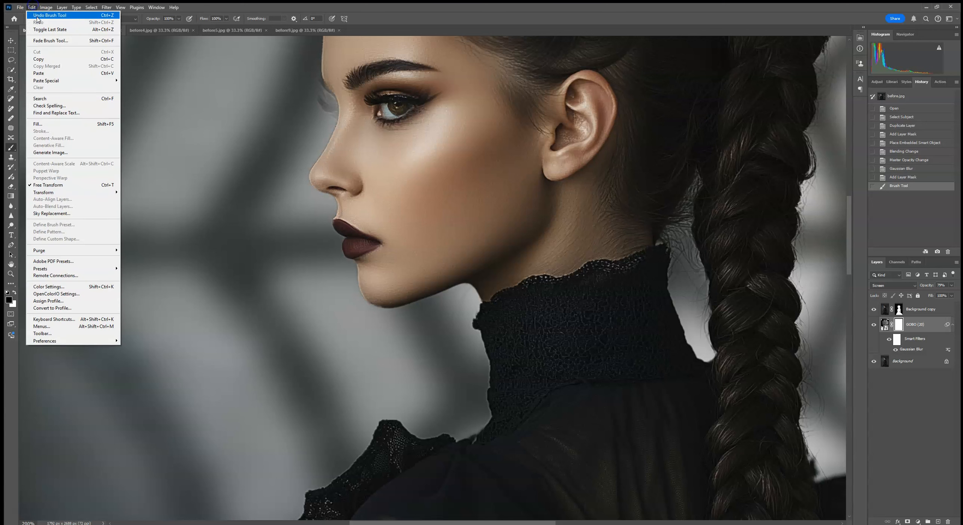
left_click(37, 15)
- Reduce the brush size and paint black on the GOBO mask along the chin and the far eyelashes
left_click(50, 18)
left_click(48, 42)
left_click_drag(48, 44, 47, 44)
left_click(372, 301)
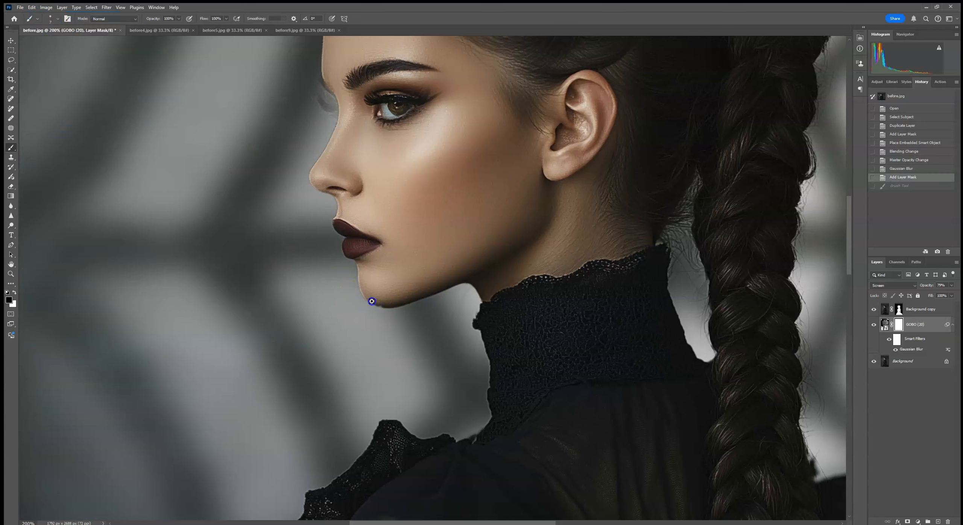
left_click(372, 301)
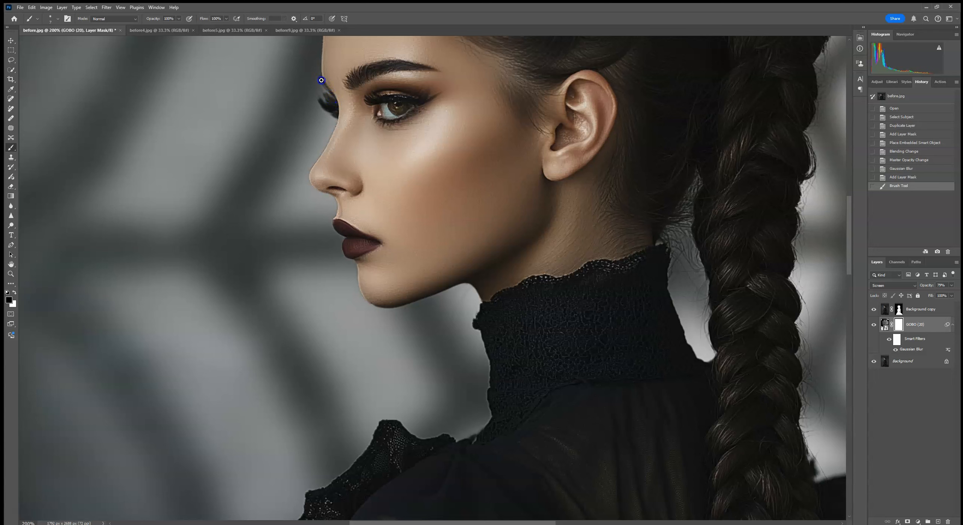
left_click_drag(351, 112, 357, 124)
- Go over the edges of the sleeve, dress, braid and face, touching up the GOBO mask in black
left_click_drag(423, 177, 421, 331)
mouse_move(480, 220)
left_mouse_down()
mouse_move(477, 280)
mouse_move(334, 313)
mouse_move(173, 52)
left_mouse_up()
left_click_drag(383, 250, 372, 128)
left_click_drag(380, 340, 404, 134)
left_click_drag(408, 268, 404, 109)
left_click_drag(400, 286, 429, 158)
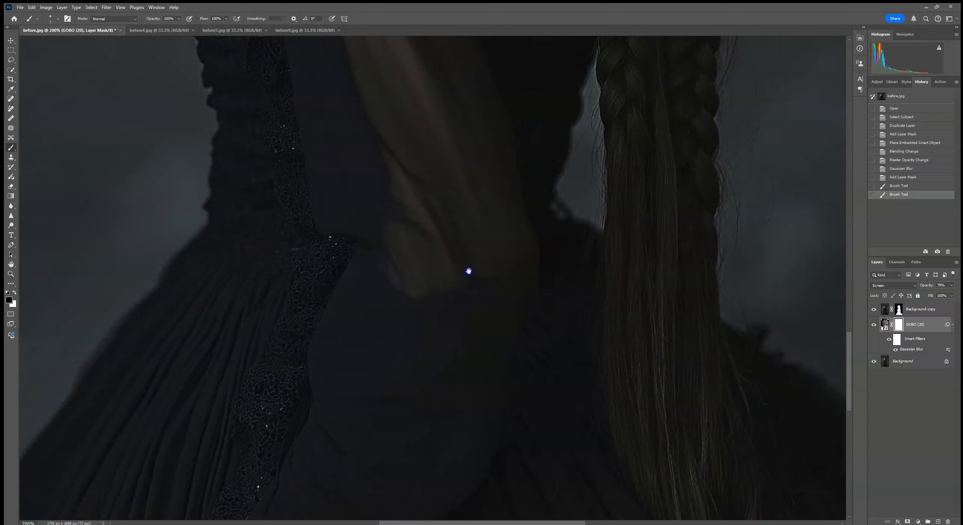
left_click_drag(469, 271, 634, 344)
left_click_drag(572, 215, 619, 323)
left_click_drag(589, 250, 595, 279)
left_click_drag(716, 273, 721, 265)
left_click_drag(696, 121, 641, 209)
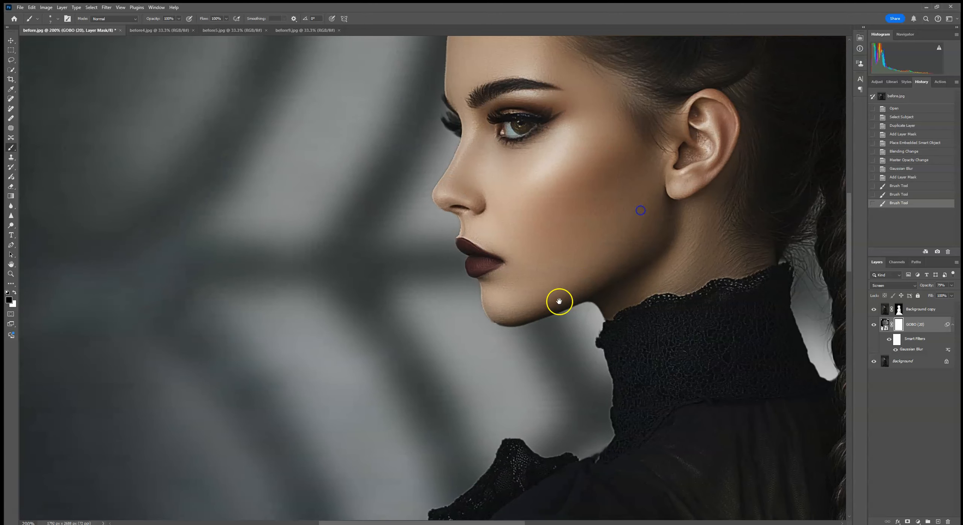
left_click_drag(494, 319, 569, 275)
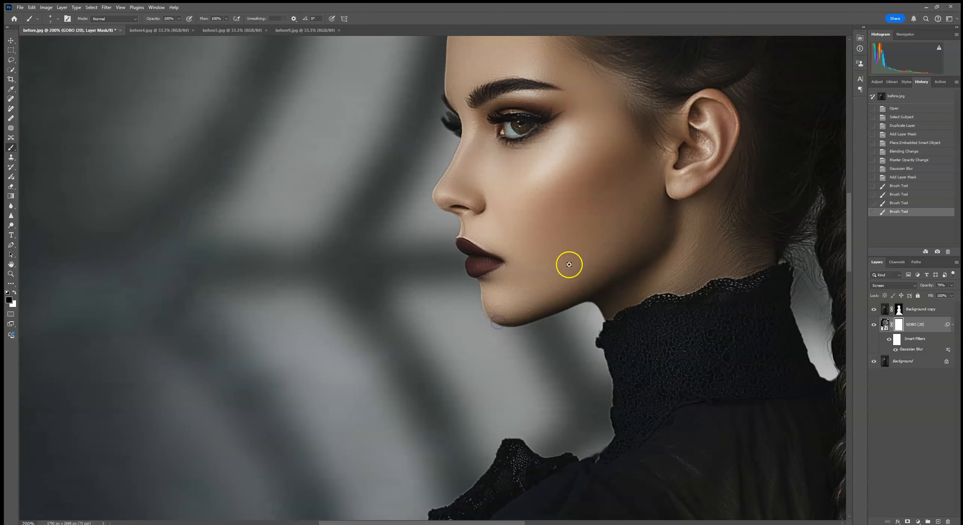
- Set up a very large soft black brush with opacity lowered to about 27% for the GOBO mask
key("ctrl+minus")
key("ctrl+minus")
key("ctrl+minus")
key("ctrl+minus")
key("ctrl+minus")
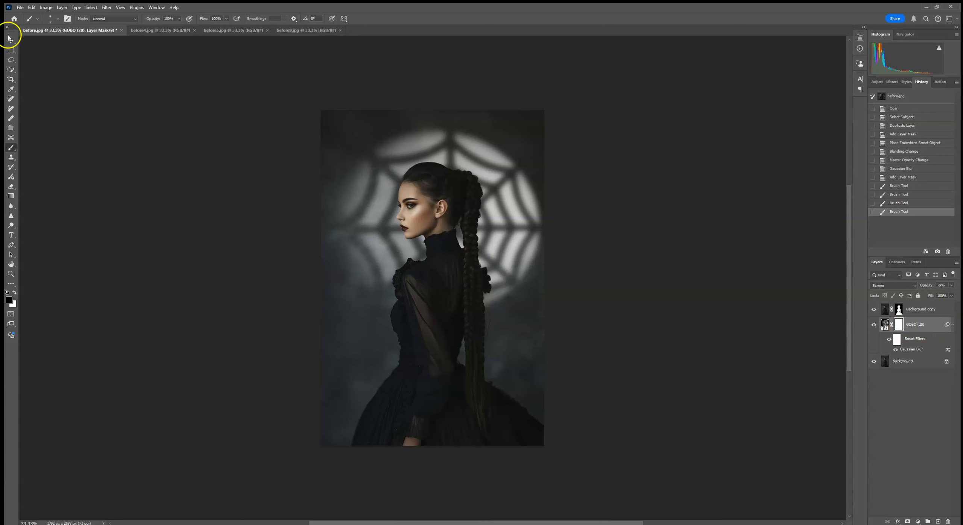
left_click(59, 19)
left_click(90, 43)
left_click(178, 19)
left_click(178, 19)
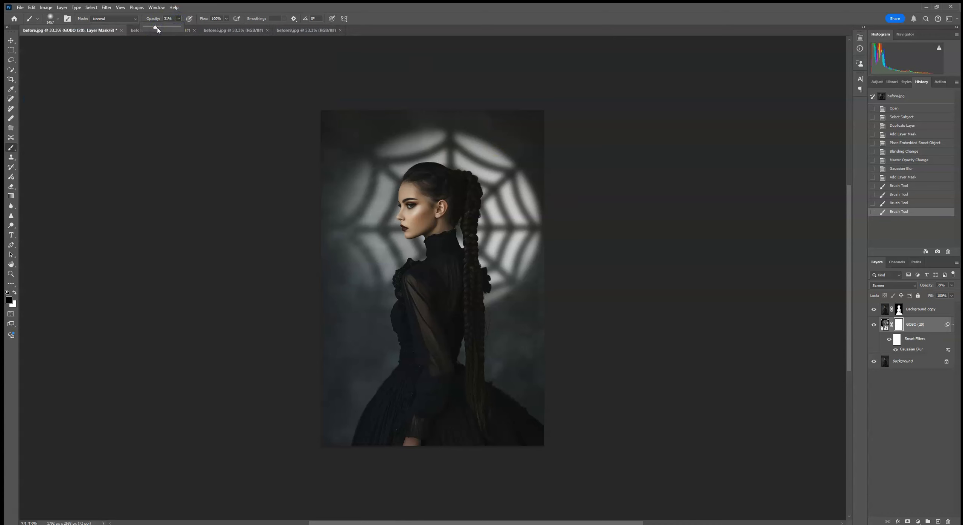
- Fade the outer rim of the spider-web projection by dabbing black on the GOBO mask around its side and top edges
left_click(484, 87)
left_click(529, 112)
left_click(560, 150)
left_click(574, 180)
left_click(582, 212)
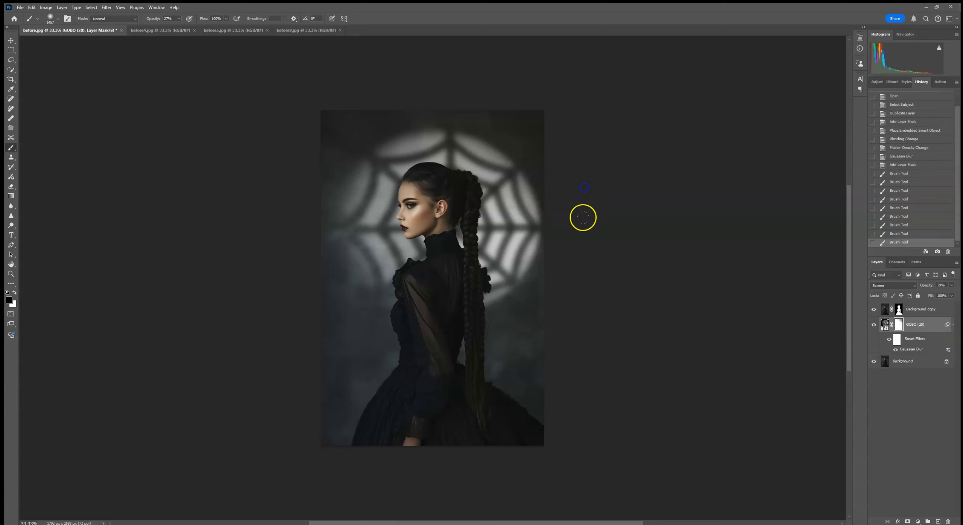
left_click(582, 240)
left_click(576, 273)
left_click(561, 306)
left_click(538, 322)
left_click(575, 169)
left_click(559, 107)
left_click(505, 81)
left_click(436, 70)
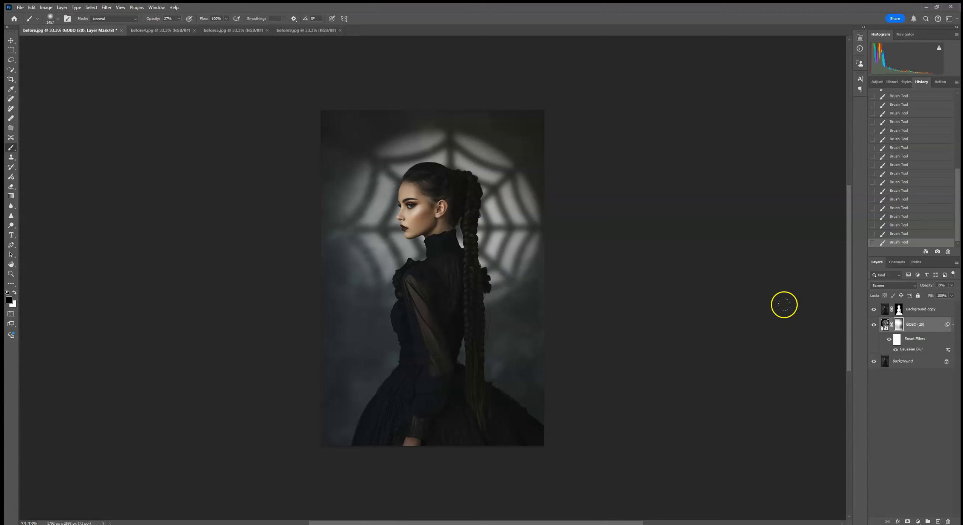
- Switch to before4.jpg, select the subject, duplicate the Background layer and mask the copy to the pregnant woman
left_click(149, 31)
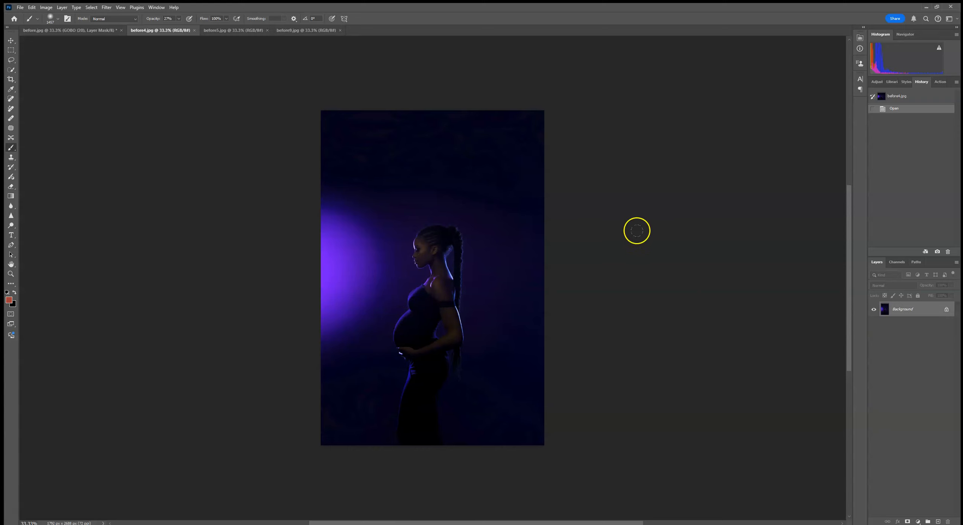
left_click(12, 69)
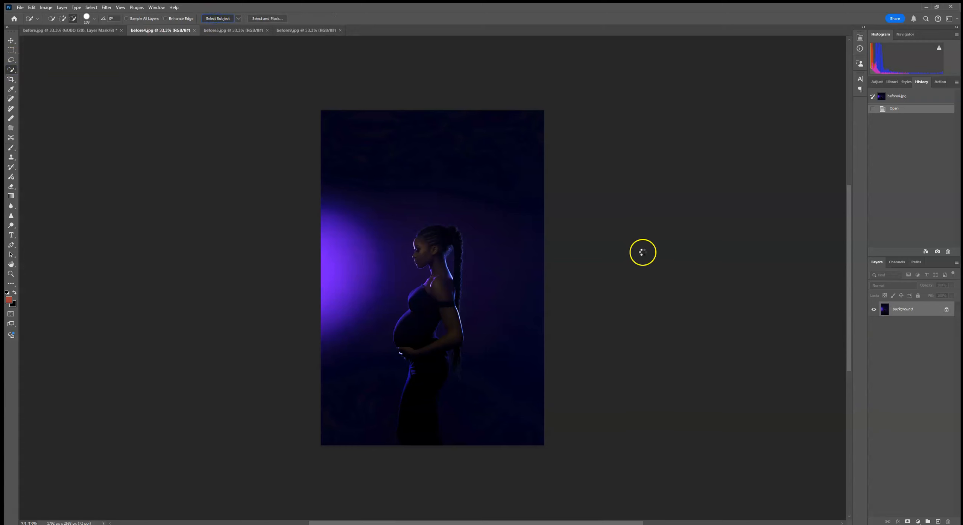
left_click_drag(920, 310, 938, 522)
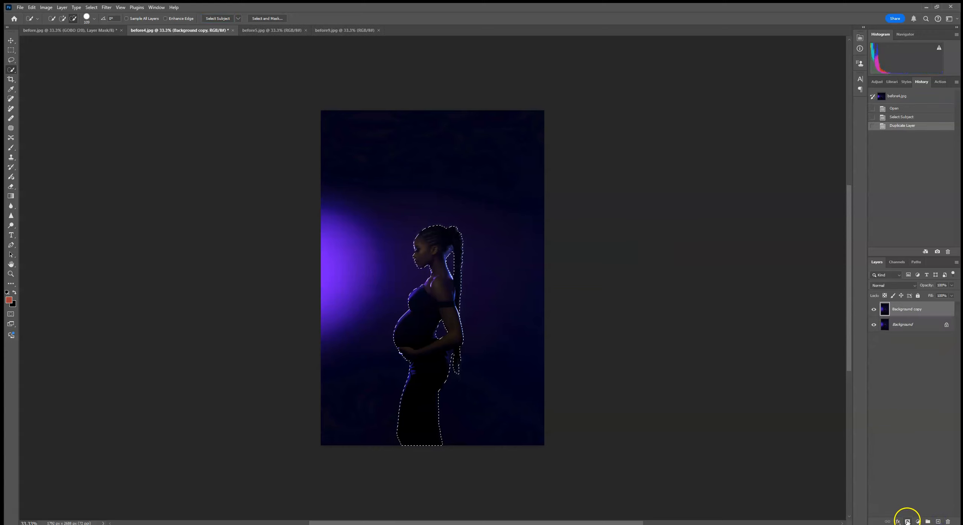
left_click(908, 522)
- Place the high-heel image GOBO (43) as an embedded object directly above the Background layer
left_click(902, 324)
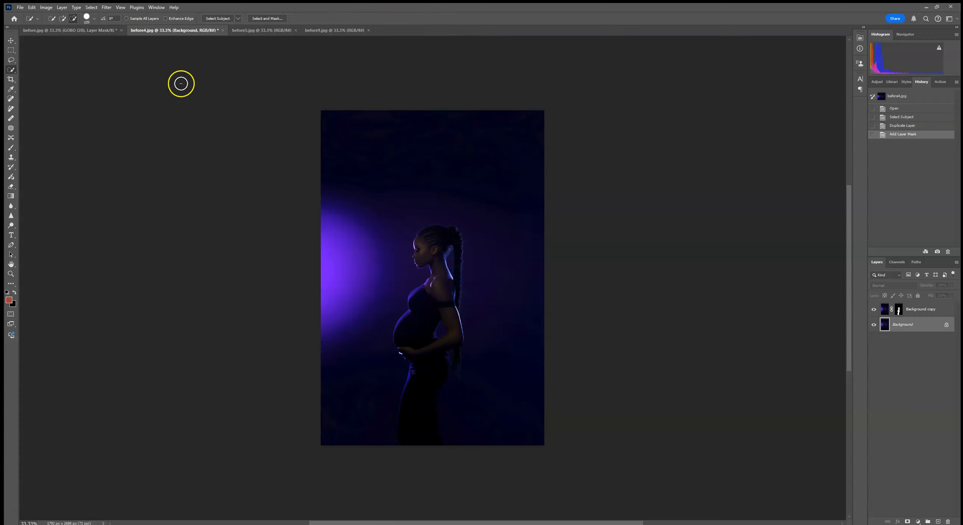
left_click(21, 8)
left_click(68, 162)
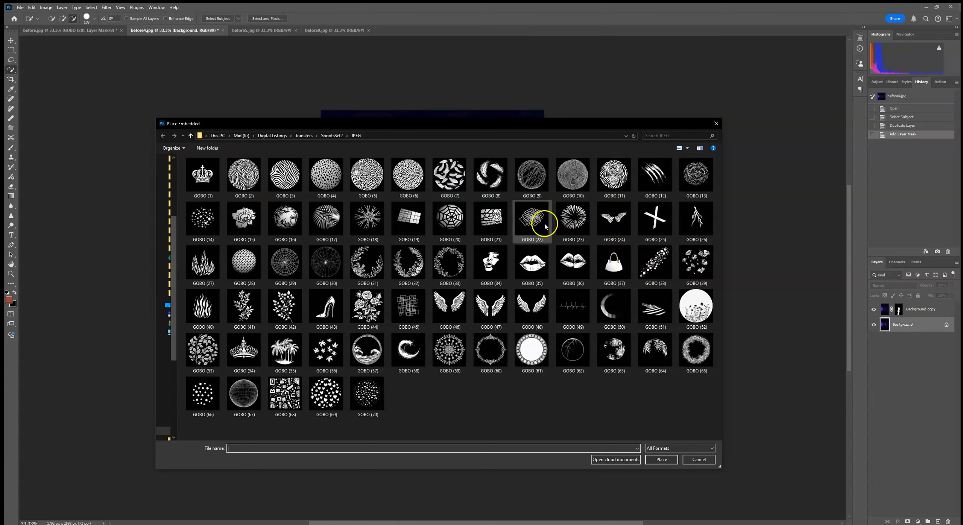
double_click(327, 305)
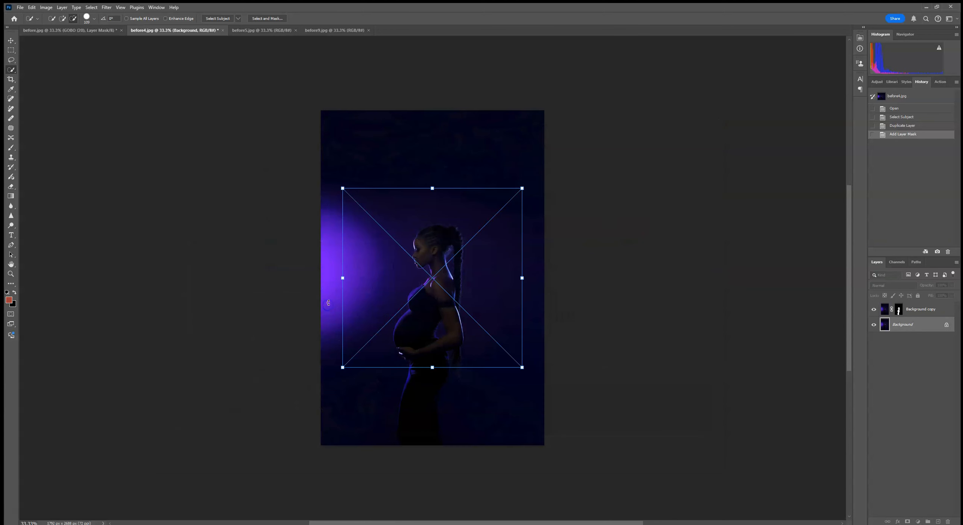
- Scale the placed shoe to about 137%, rotate it about 6° and position it behind the woman's head
left_click_drag(519, 184, 585, 111)
left_click_drag(448, 271, 405, 226)
left_click_drag(572, 184, 583, 200)
left_click_drag(450, 231, 455, 233)
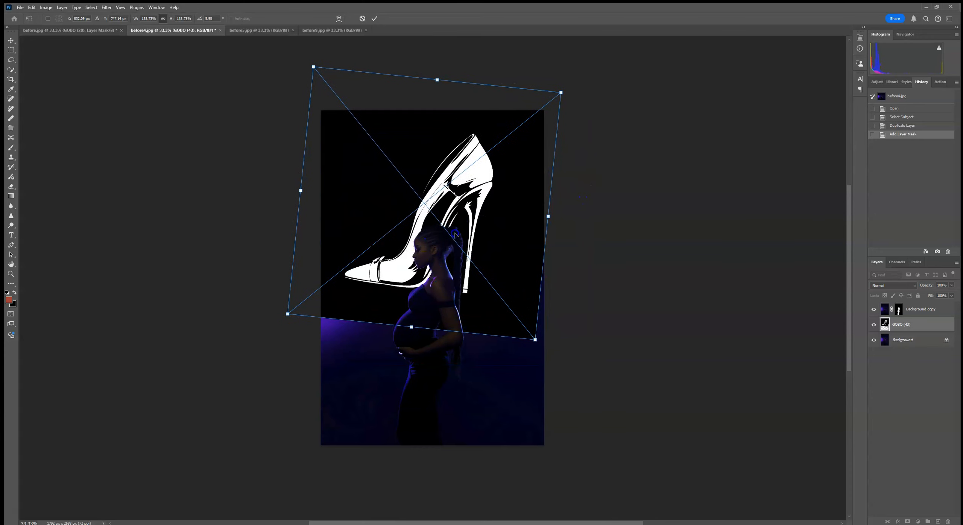
left_click(375, 19)
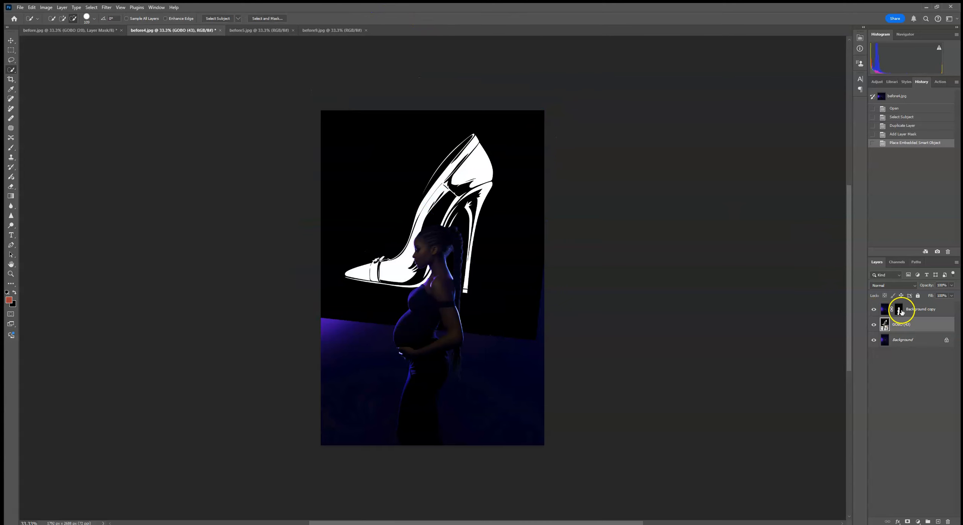
- Set the GOBO (43) layer to Screen blending and reduce its opacity to about 82%
left_click(888, 285)
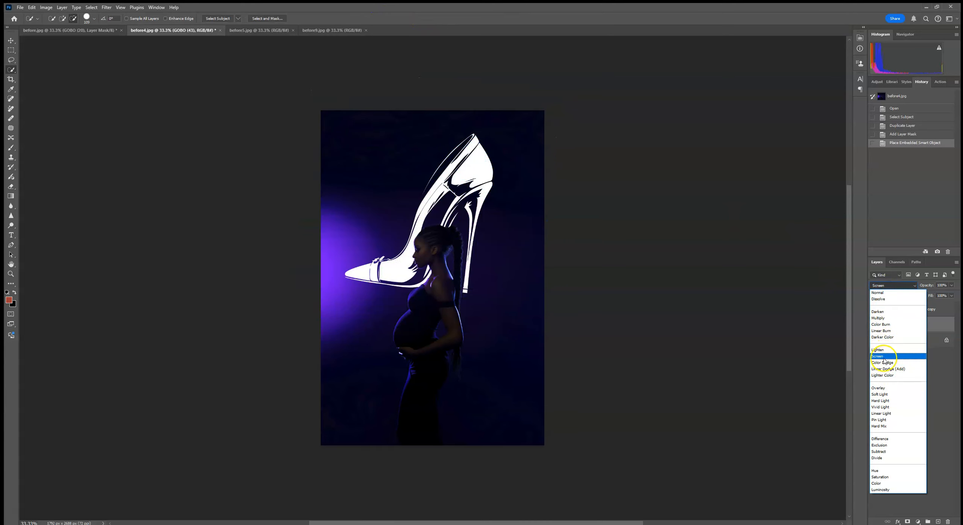
left_click(884, 359)
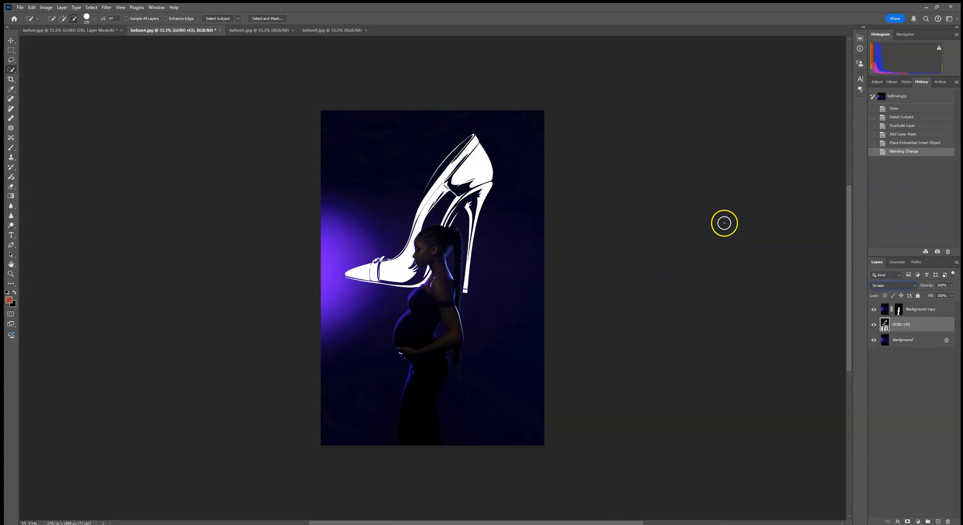
left_click(951, 285)
left_click_drag(946, 296, 945, 298)
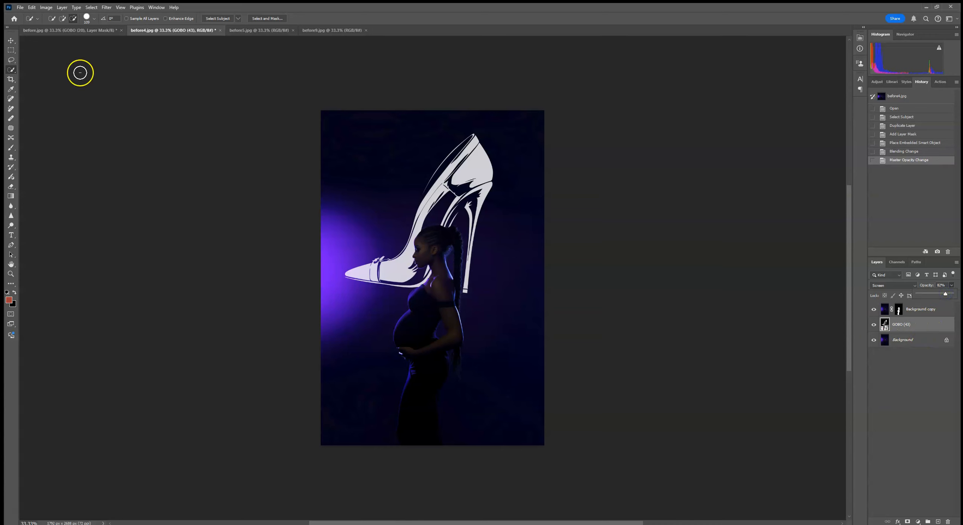
- Apply a Gaussian Blur with a 5.2 pixel radius to the GOBO (43) layer
left_click(107, 7)
mouse_move(132, 98)
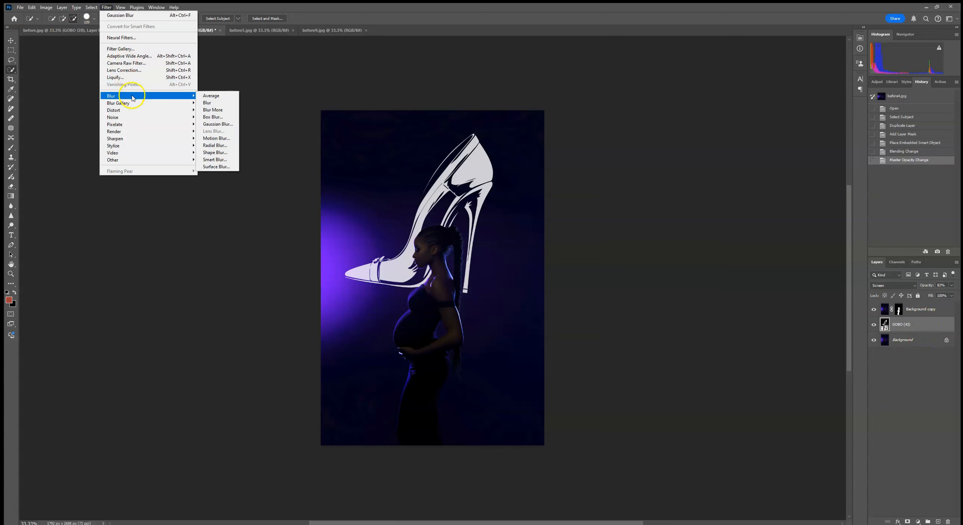
left_click(218, 124)
left_click_drag(590, 214, 617, 213)
left_click(628, 212)
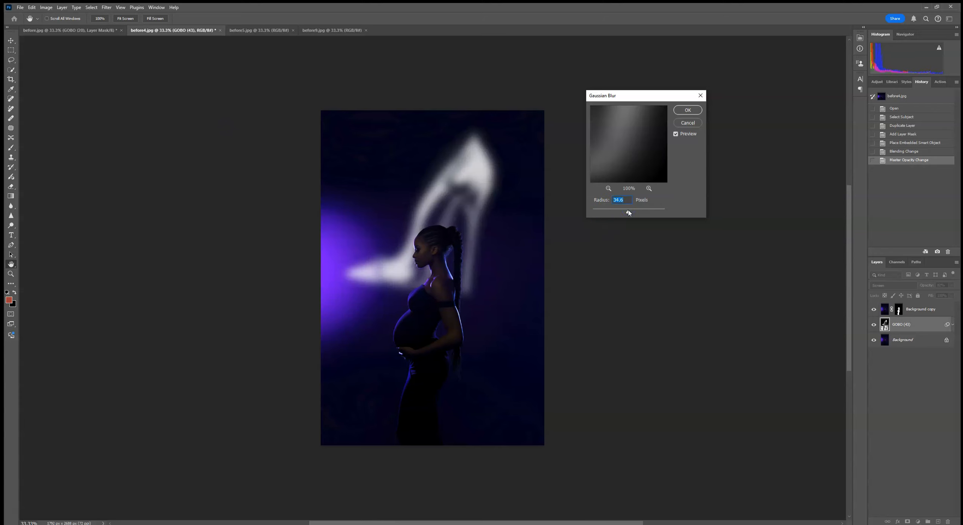
left_click_drag(627, 210, 617, 210)
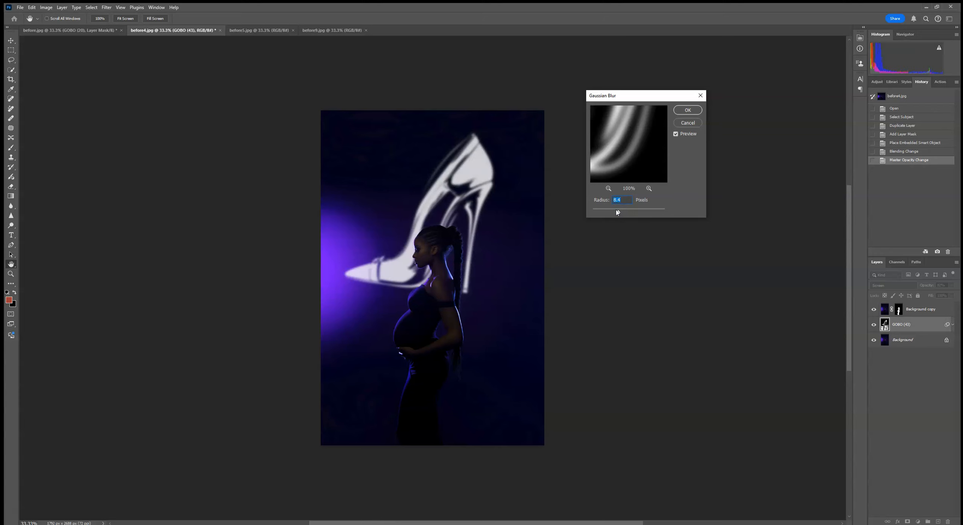
left_click(605, 214)
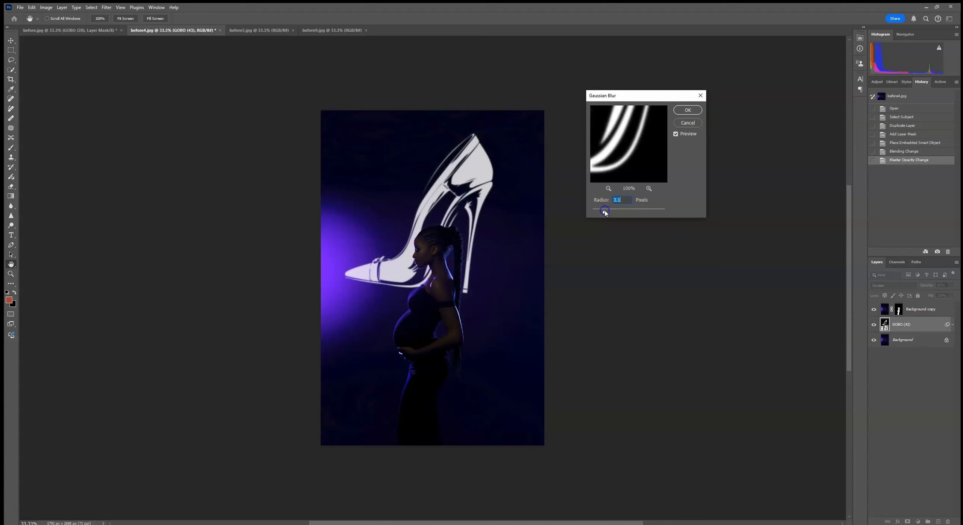
left_click_drag(611, 213, 620, 213)
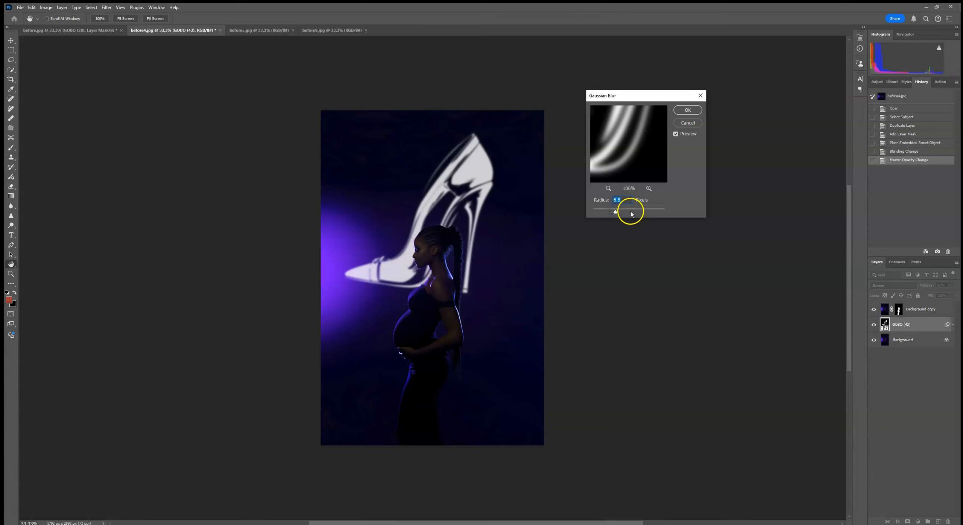
left_click_drag(614, 213, 613, 213)
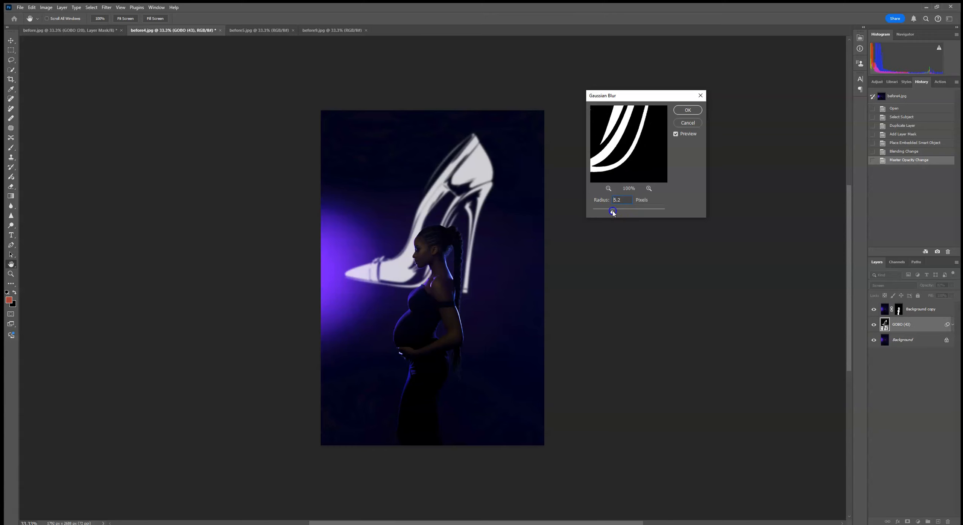
left_click(695, 110)
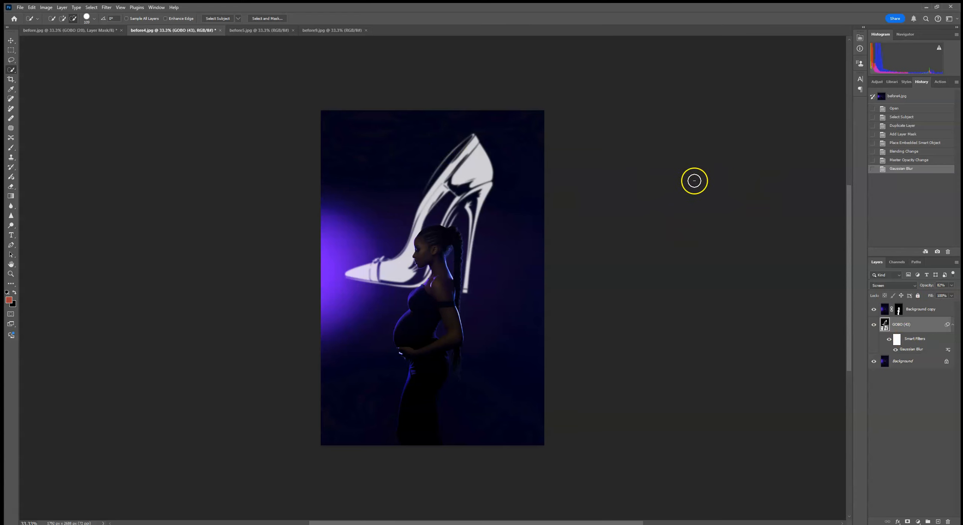
- Inspect the blurred shoe projection and the woman's outline against it at 100% zoom
key("ctrl+plus")
key("ctrl+plus")
key("ctrl+plus")
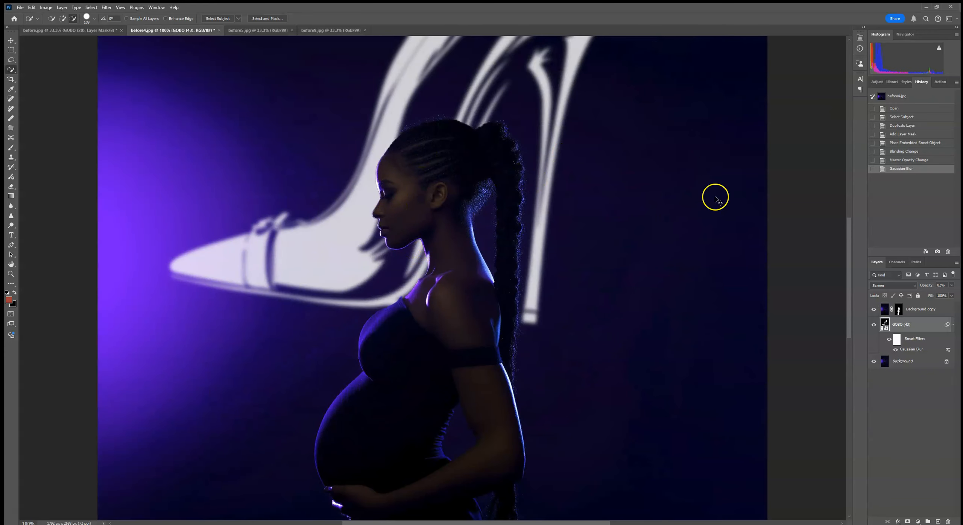
key("ctrl+minus")
key("ctrl+minus")
key("ctrl+minus")
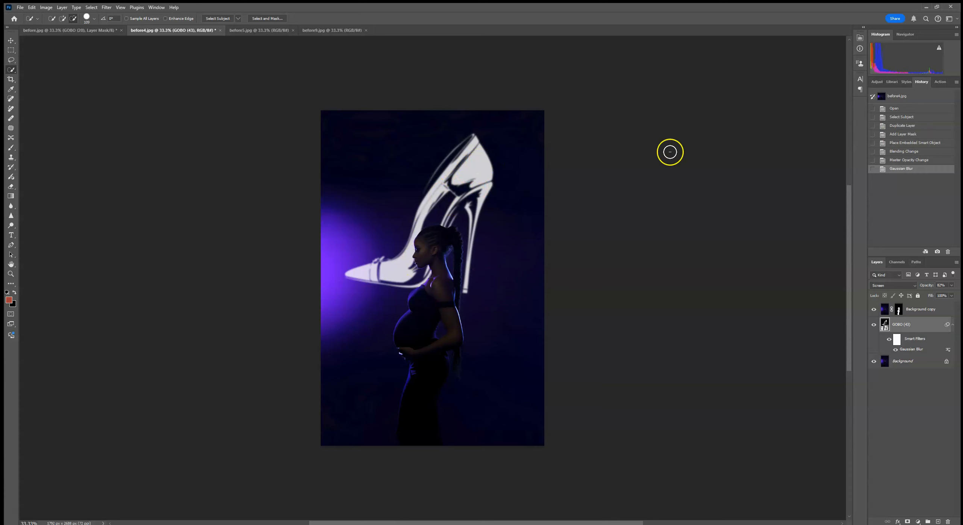
- Add a Hue/Saturation adjustment above the GOBO (43) layer, clip it to that layer and enable Colorize
left_click(879, 82)
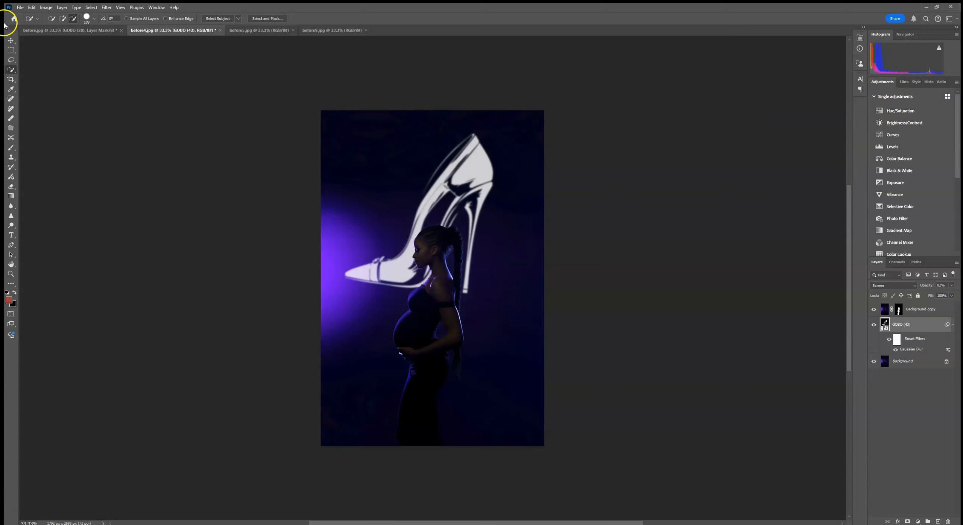
left_click(41, 8)
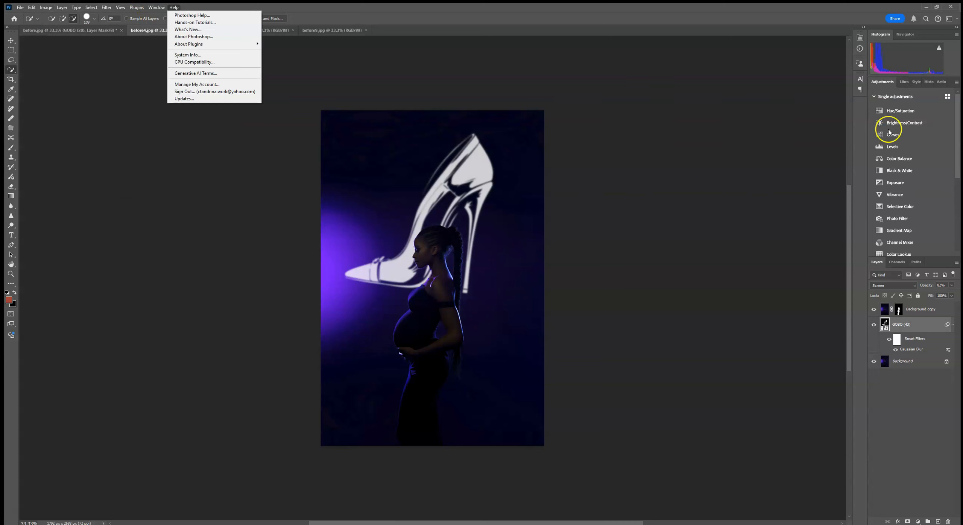
left_click(157, 7)
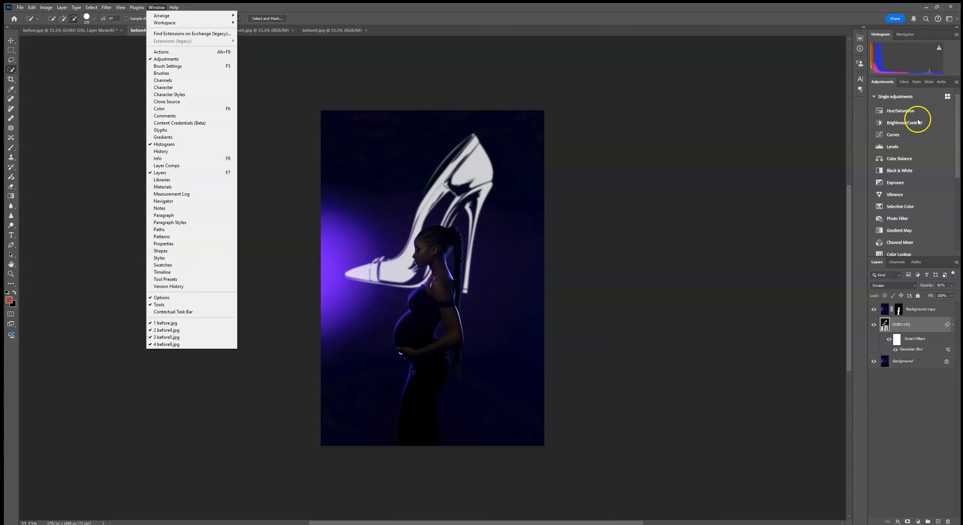
left_click(919, 324)
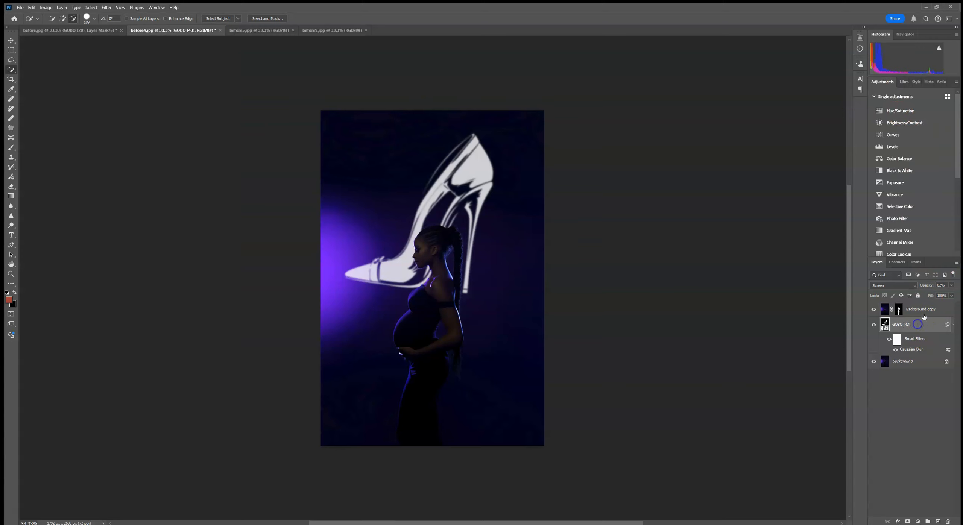
left_click(901, 112)
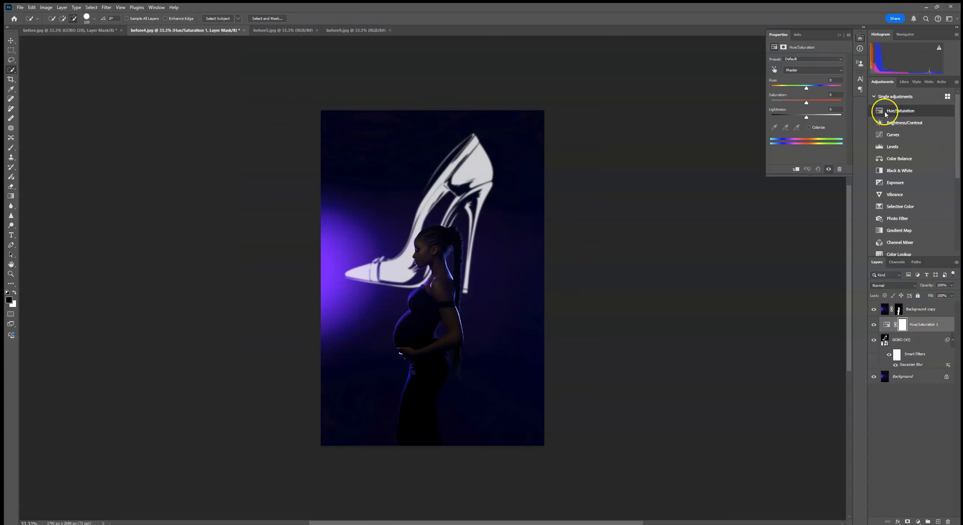
left_click(797, 170)
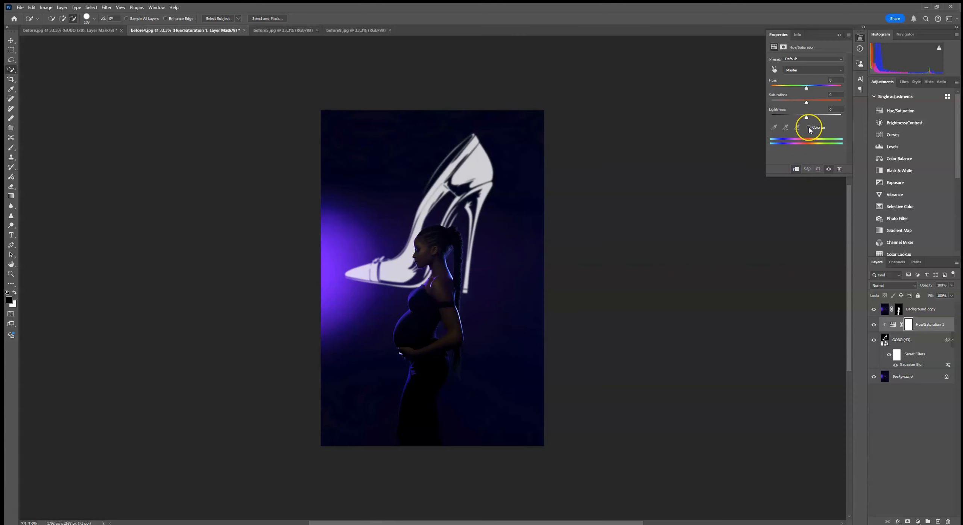
left_click(810, 127)
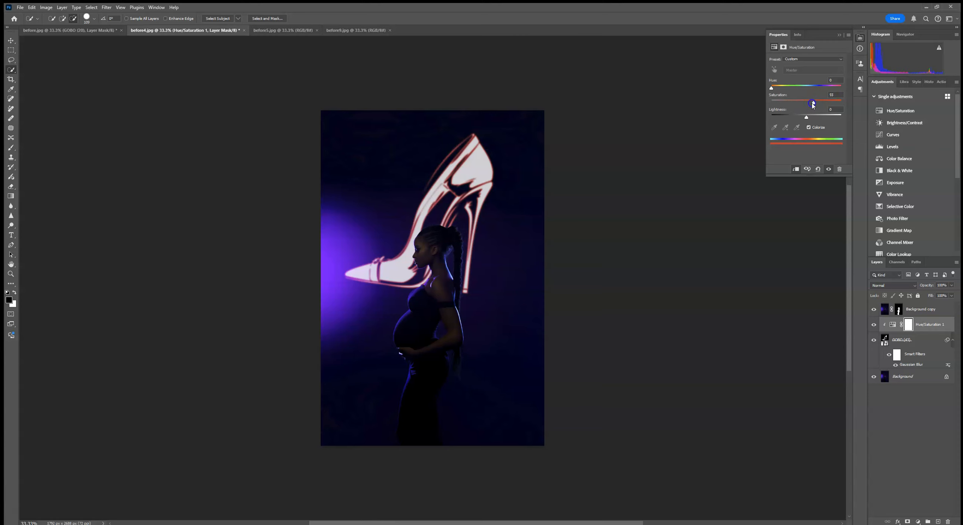
- Tint the shoe projection purple with hue about 281, saturation 75 and lightness about -32
left_click_drag(806, 119, 795, 118)
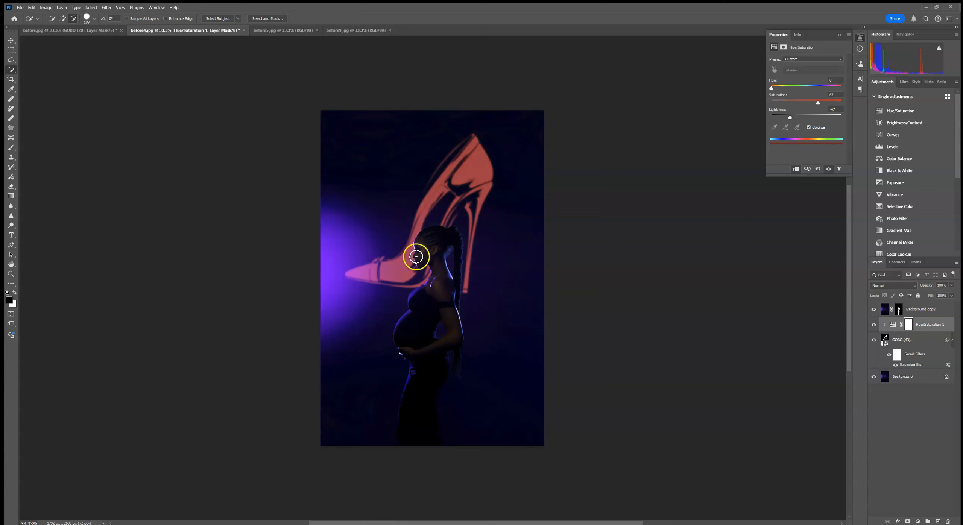
left_click_drag(772, 89, 825, 92)
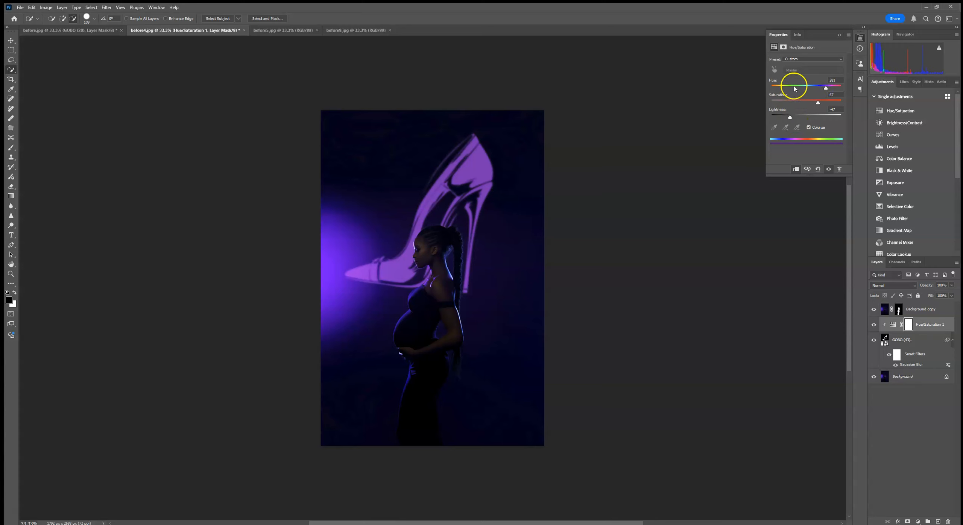
left_click_drag(791, 120, 796, 119)
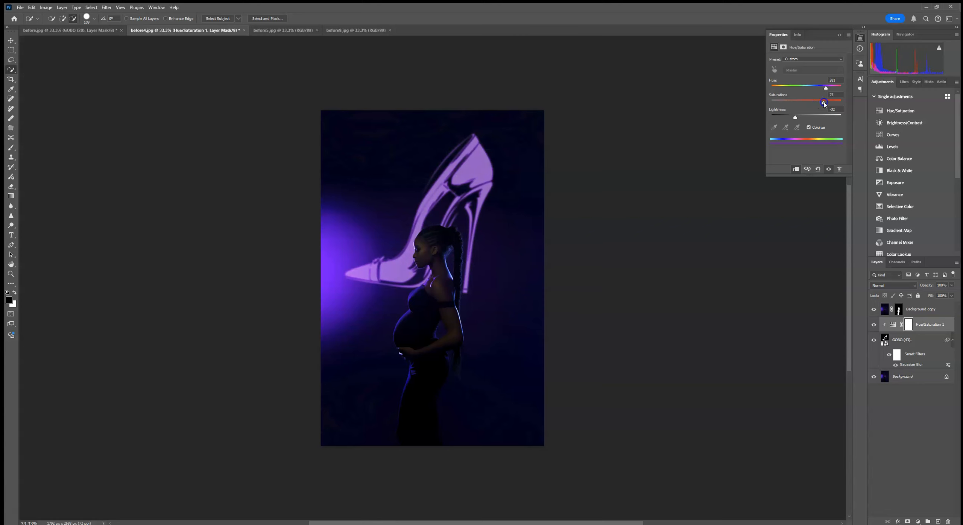
- Transform the GOBO (43) shoe projection: enlarge it slightly, rotate it to about 7.7° and shift it slightly right behind the woman
left_click(932, 339)
key("ctrl+t")
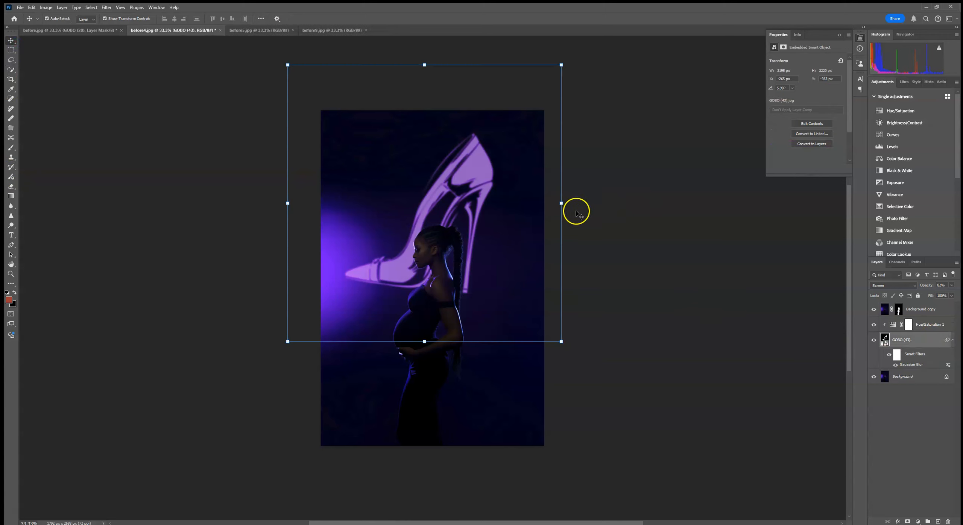
left_click_drag(559, 172, 604, 157)
left_click_drag(512, 215, 523, 206)
left_click_drag(583, 182, 584, 190)
left_click_drag(506, 168, 504, 174)
left_click(376, 18)
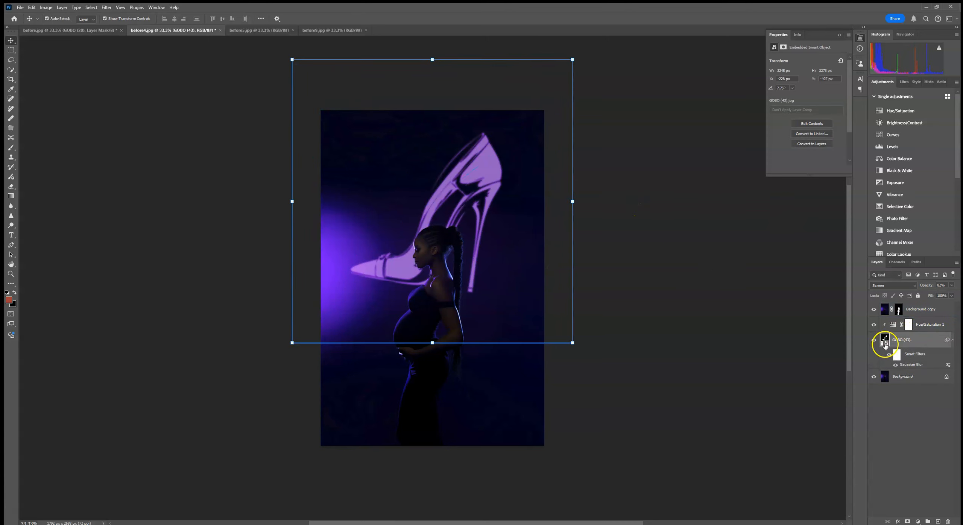
- Replace the contents of the GOBO (43) smart object with the crescent moon file GOBO (50)
right_click(917, 341)
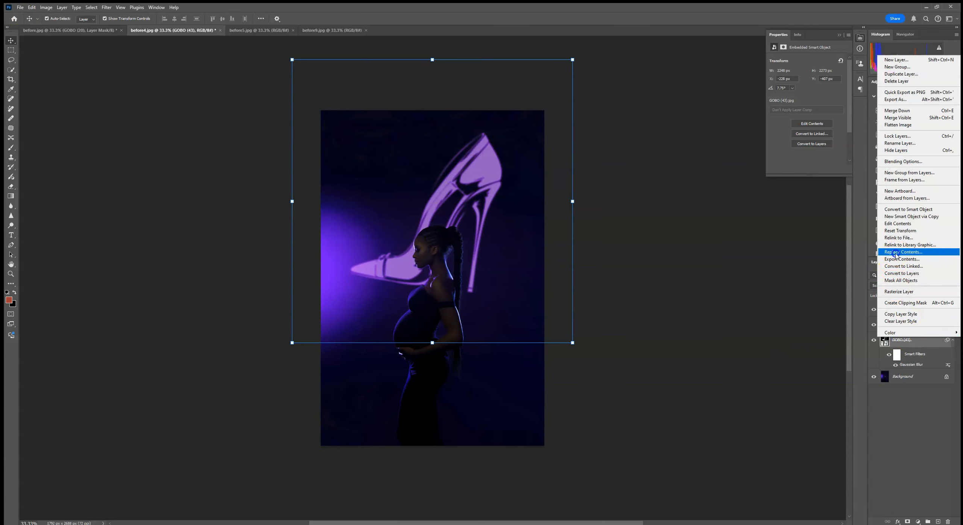
left_click(903, 252)
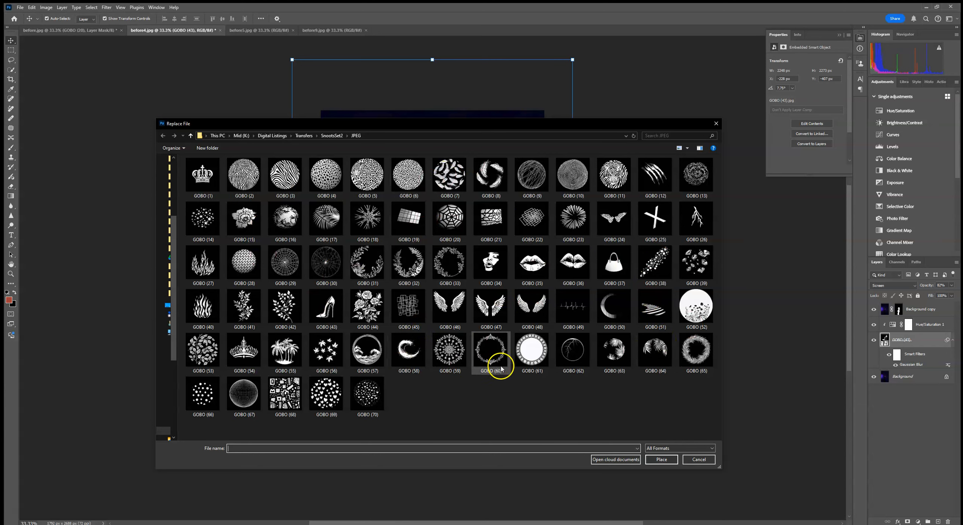
left_click(609, 317)
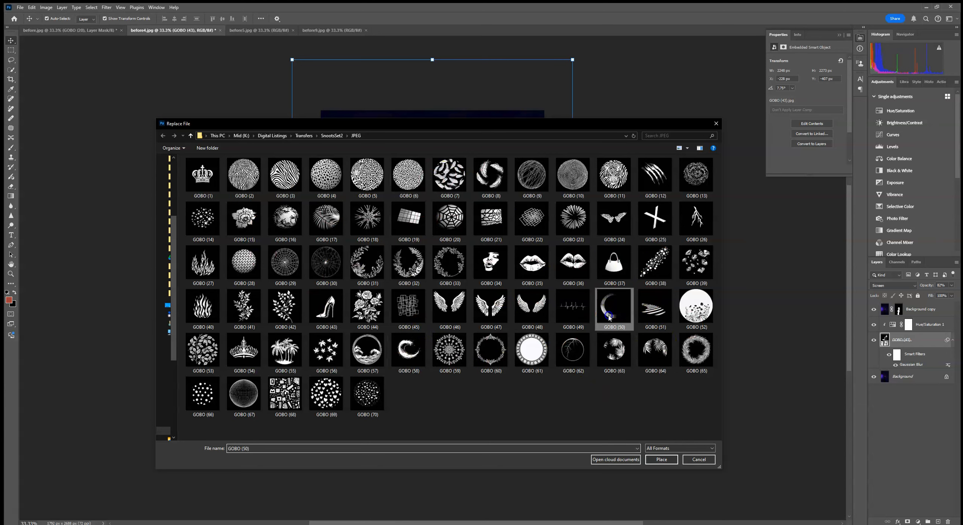
double_click(609, 317)
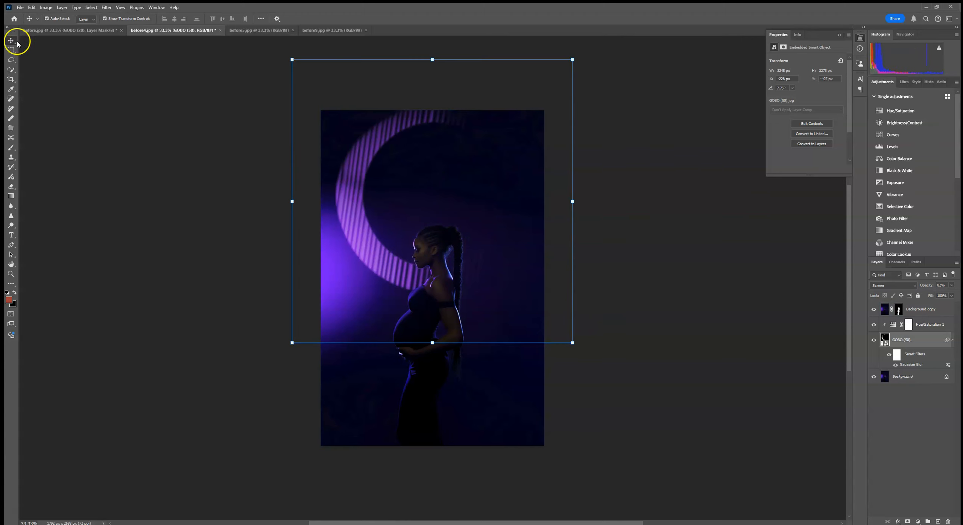
- Move the crescent projection down and slightly right so that it sits behind the woman
left_click(433, 59)
left_click_drag(440, 87, 448, 126)
left_click(374, 18)
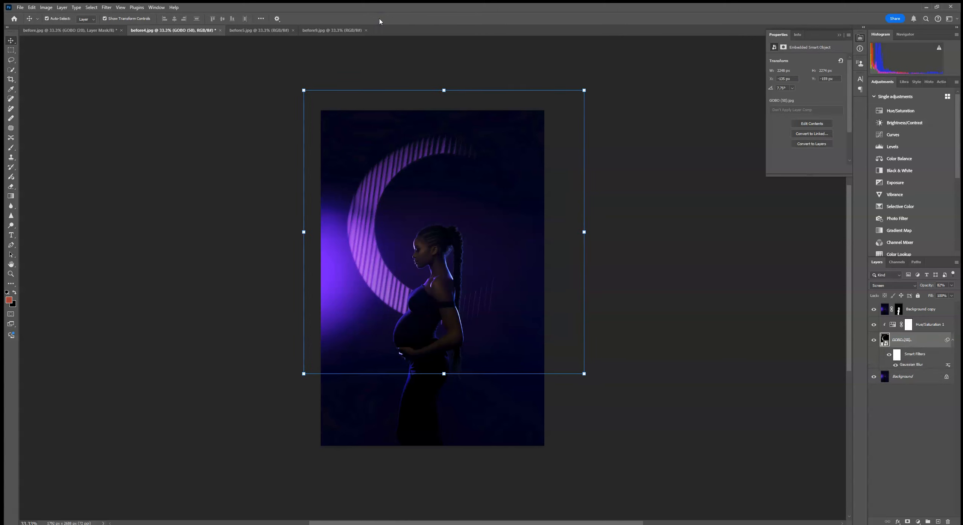
left_click(583, 232)
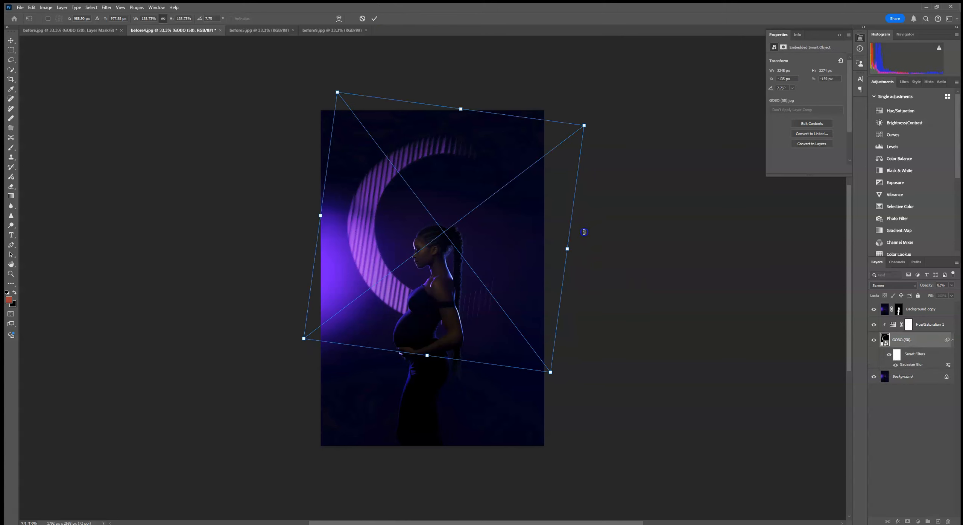
right_click(531, 245)
left_click(571, 389)
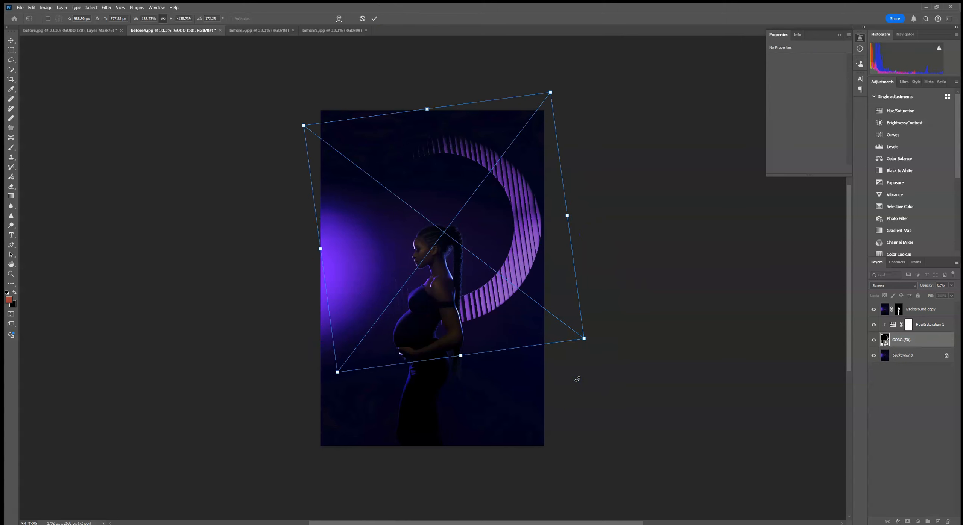
left_click(362, 18)
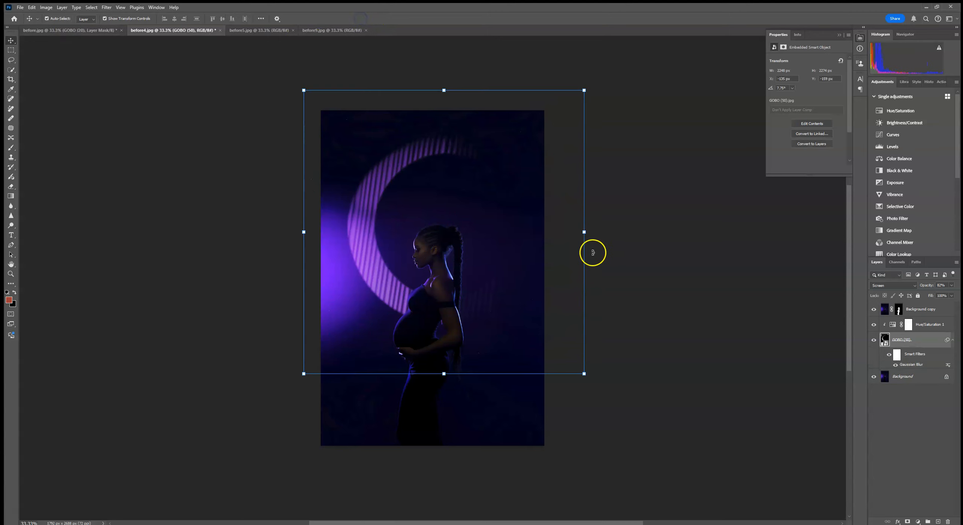
- Rotate the crescent projection counterclockwise to about -23.7° so that it curves around the woman's back
left_click(584, 232)
left_click_drag(571, 245, 559, 160)
left_click(367, 17)
left_click(601, 114)
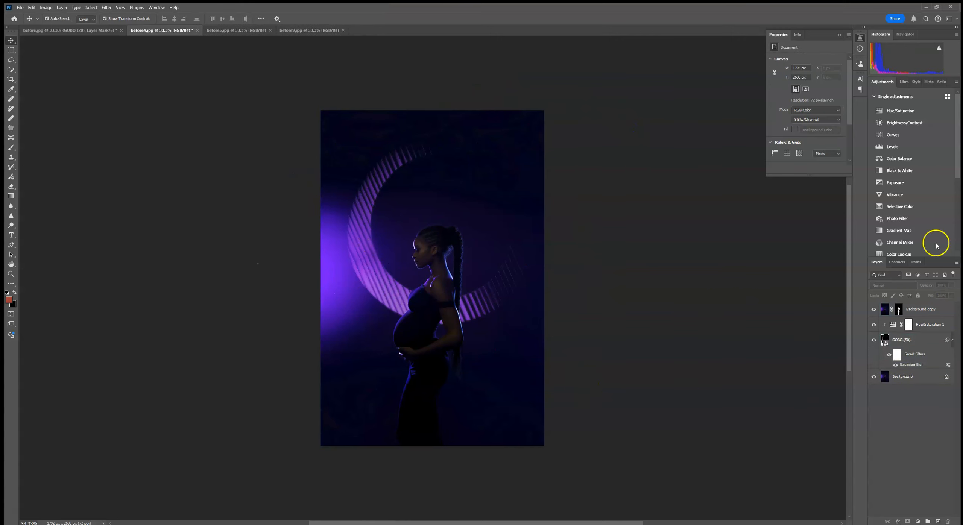
- Add a layer mask to the GOBO (50) layer and softly fade parts of the crescent with a large brush at 27% opacity
left_click(905, 340)
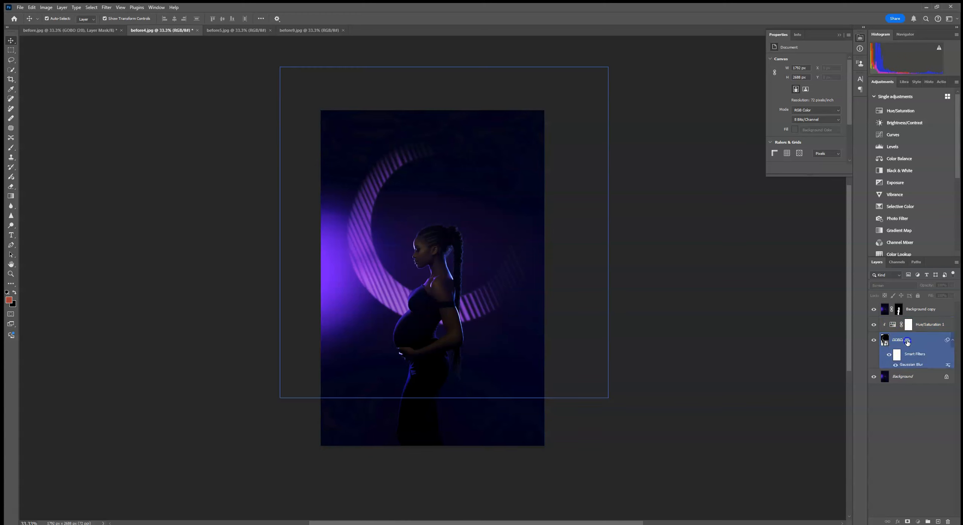
left_click(909, 520)
left_click(10, 149)
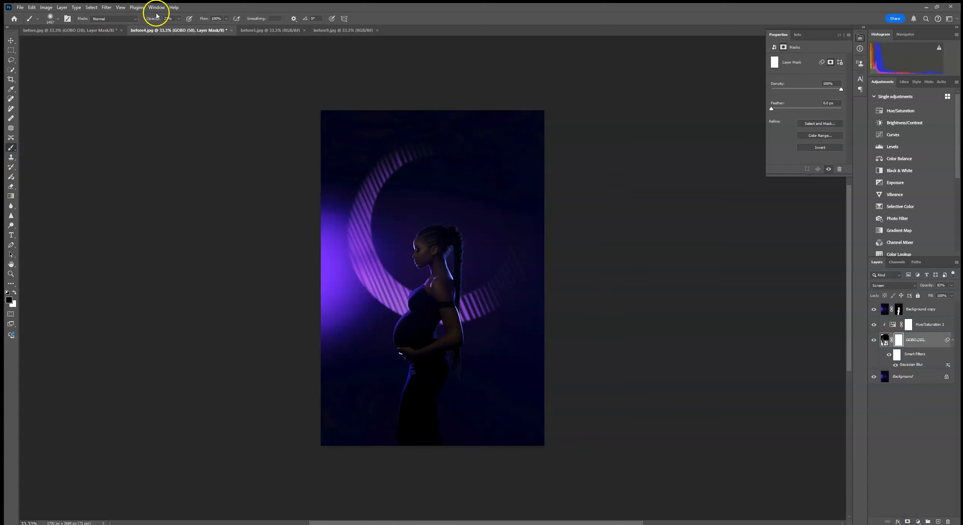
left_click_drag(332, 327, 373, 346)
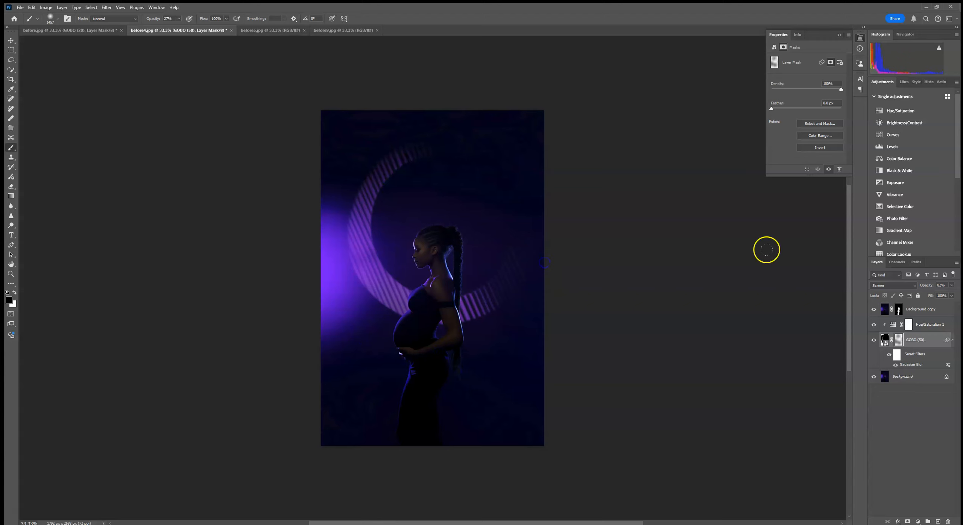
key("x")
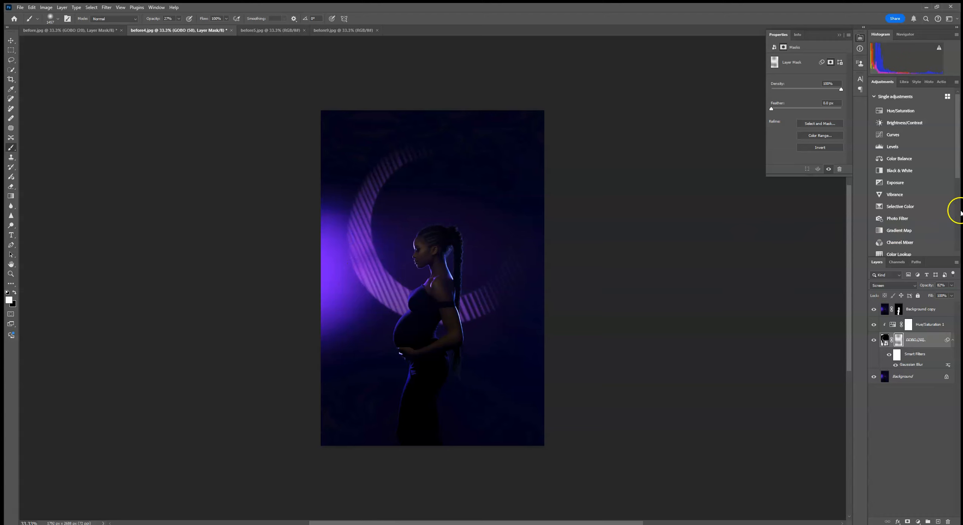
left_click(839, 38)
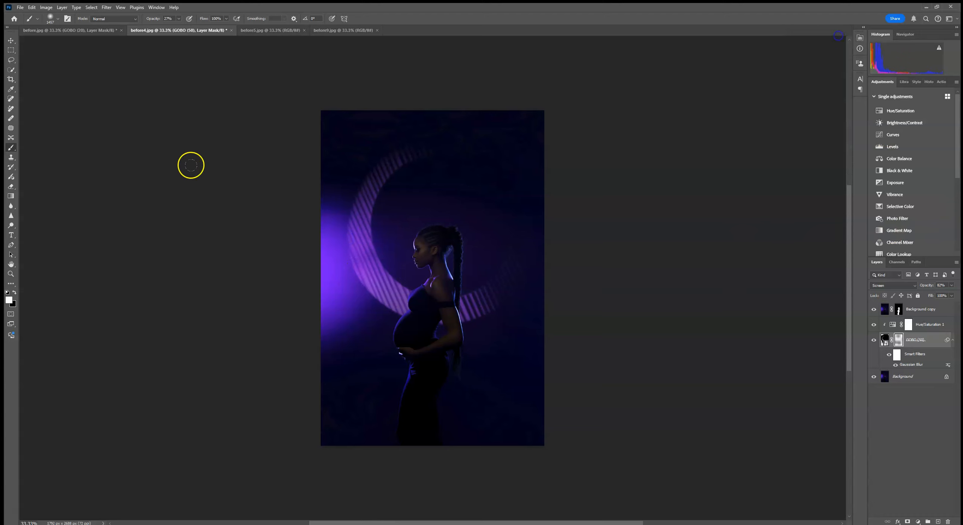
- In before5.jpg, select the subject, duplicate the Background layer and mask the copy to the woman
left_click(253, 31)
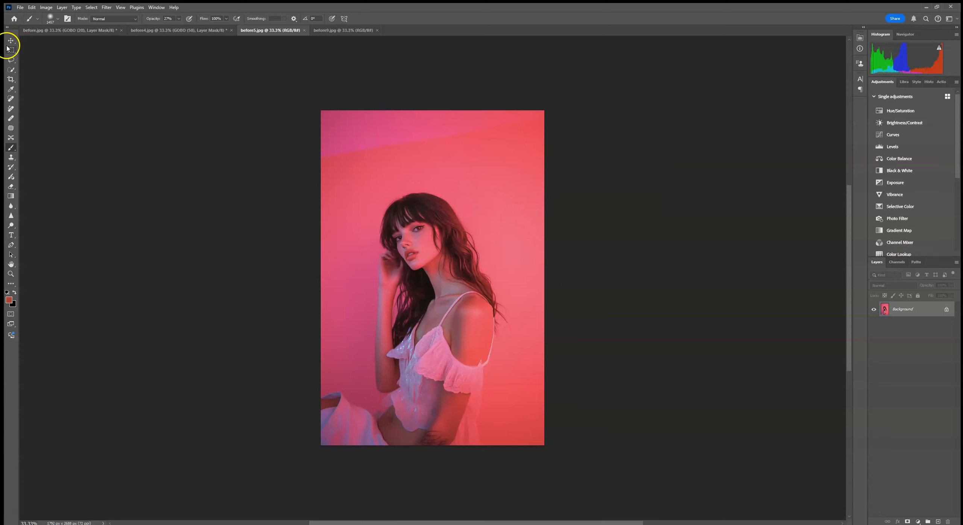
left_click(11, 69)
left_click(215, 19)
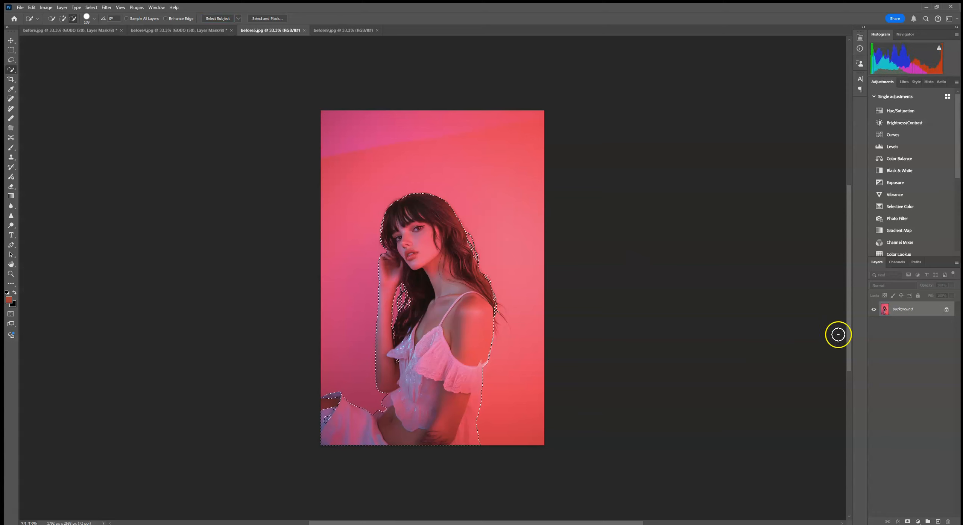
left_click_drag(921, 313, 938, 522)
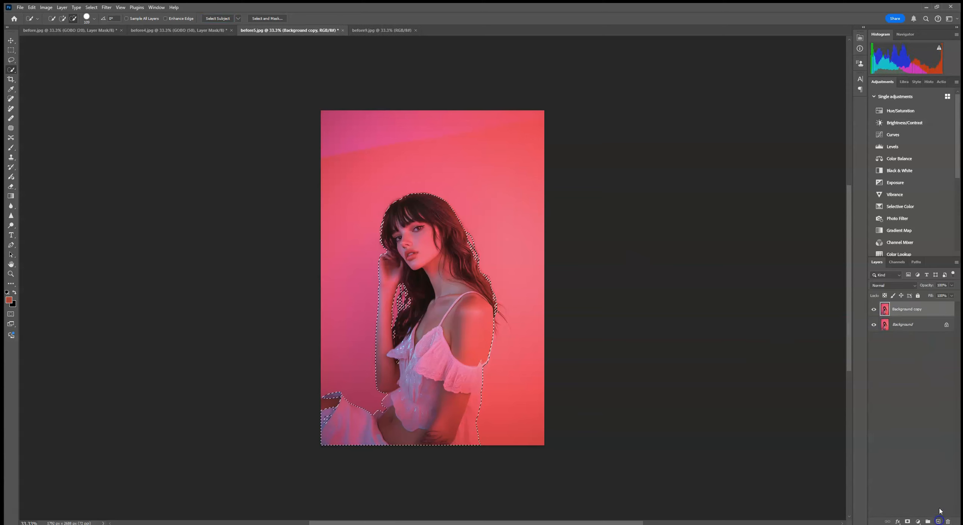
left_click(908, 522)
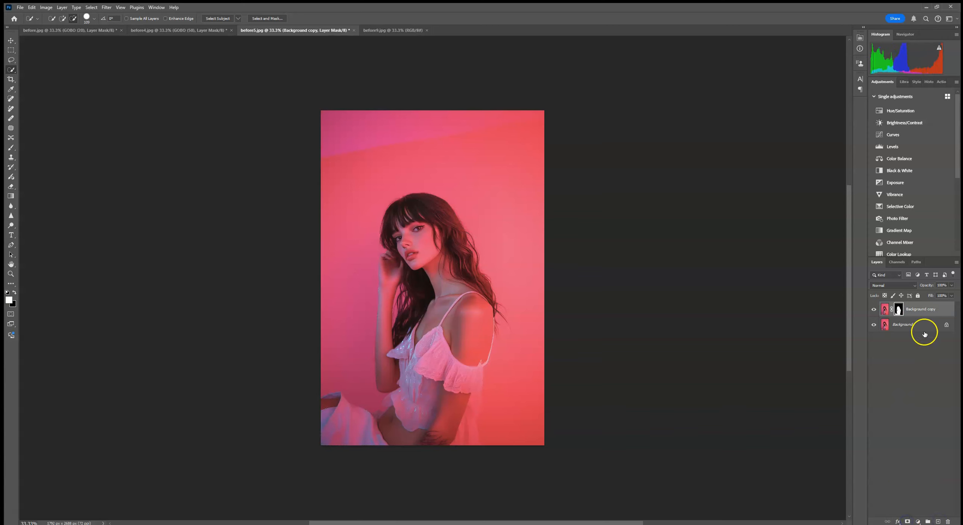
- Place the face image GOBO (34) as an embedded object directly above the Background layer
left_click(900, 327)
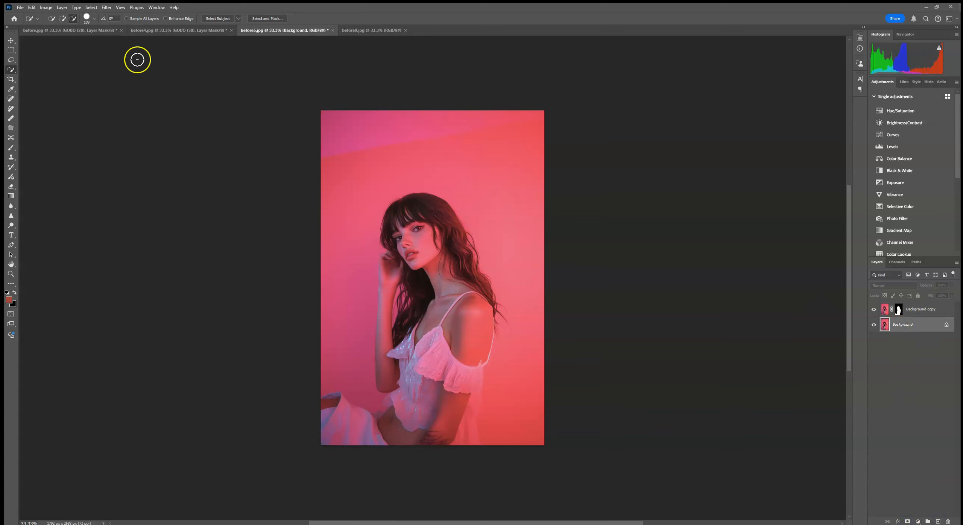
left_click(20, 8)
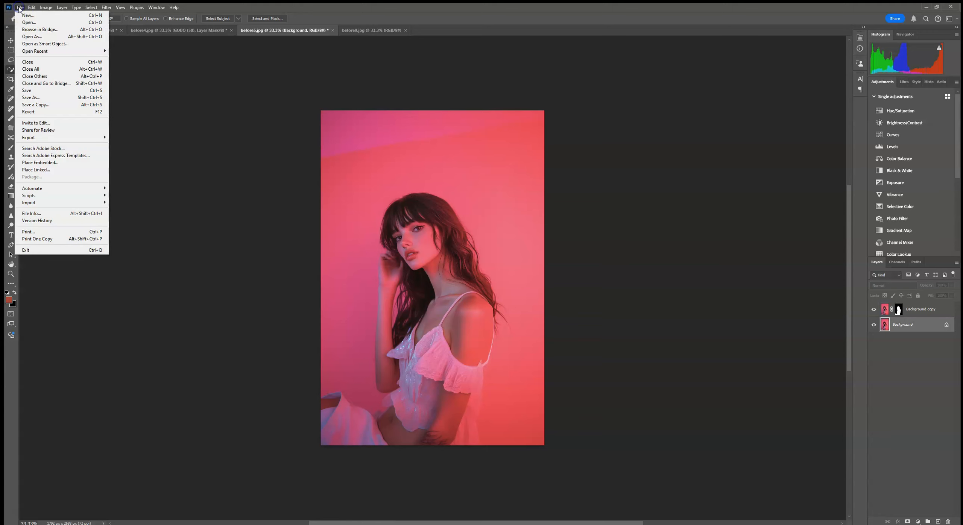
left_click(42, 161)
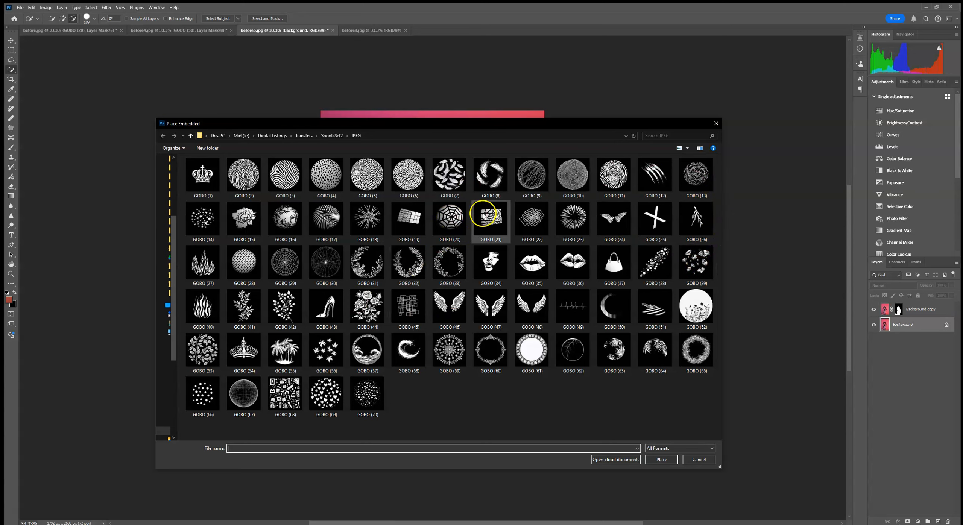
double_click(495, 265)
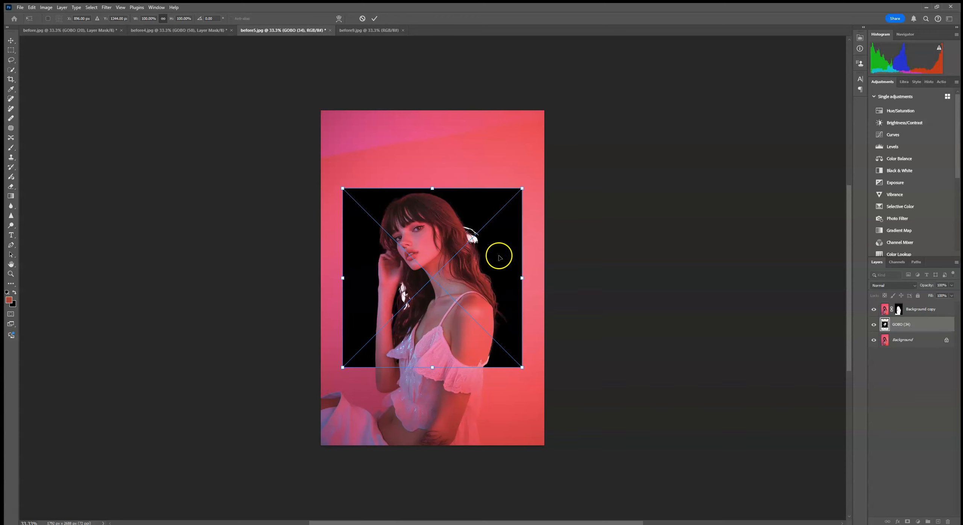
- Enlarge the GOBO (34) face, tilt it clockwise and position it in the photo's upper-left area behind the woman's head
left_click_drag(522, 278, 587, 278)
left_click_drag(553, 308, 479, 226)
left_click_drag(513, 196, 576, 231)
left_click_drag(506, 223, 492, 214)
left_click(374, 18)
key("w")
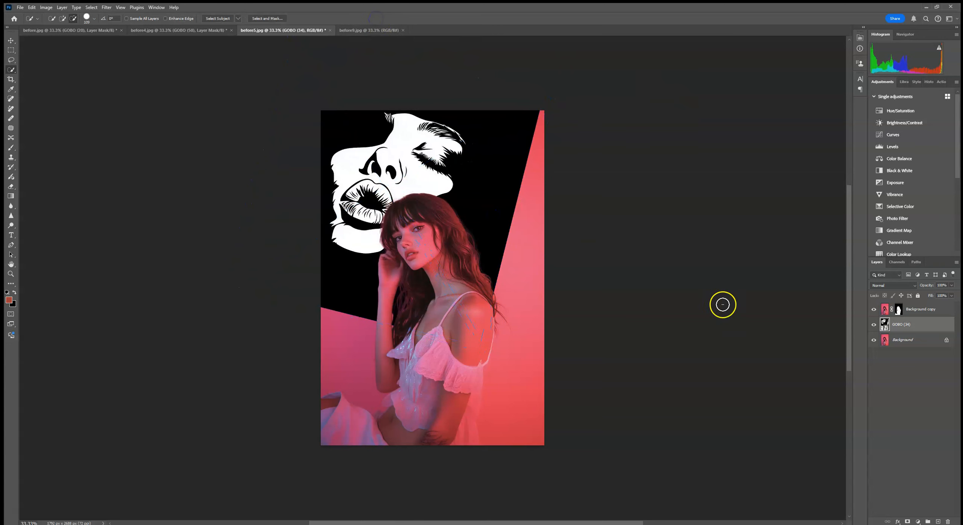
- Set the GOBO (34) layer to Screen blending and lower its opacity to about 89%
left_click(880, 286)
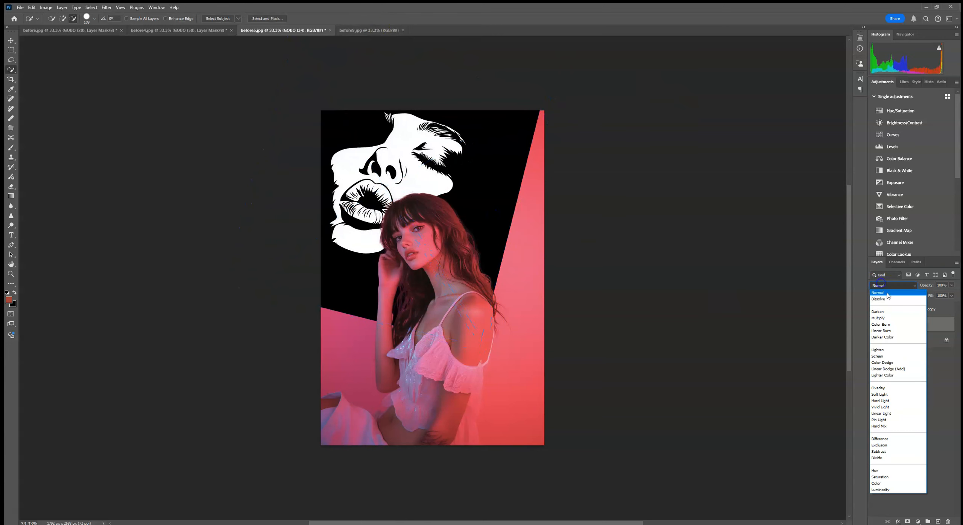
left_click(895, 356)
left_click(951, 285)
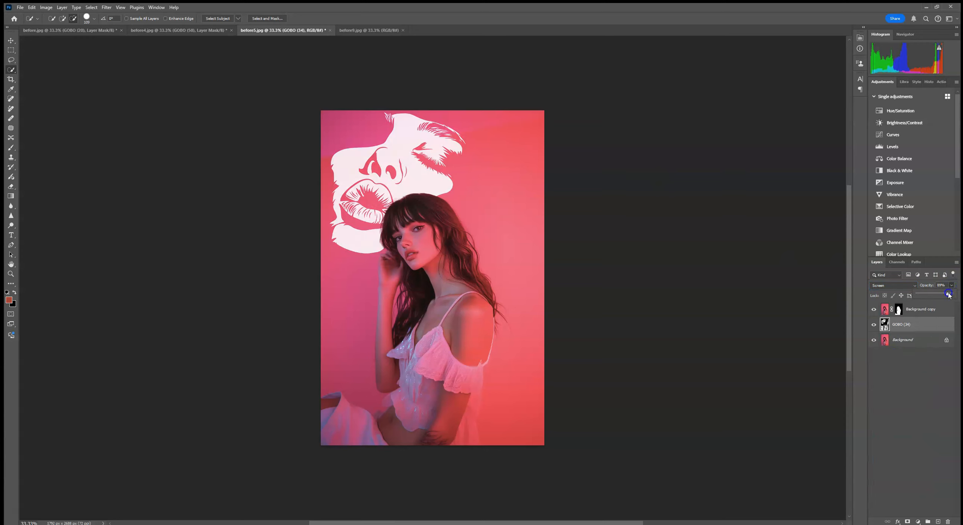
- Apply a Gaussian Blur to the GOBO (34) layer to soften the edges of the projected face
left_click(106, 8)
mouse_move(143, 97)
left_click(221, 125)
double_click(615, 199)
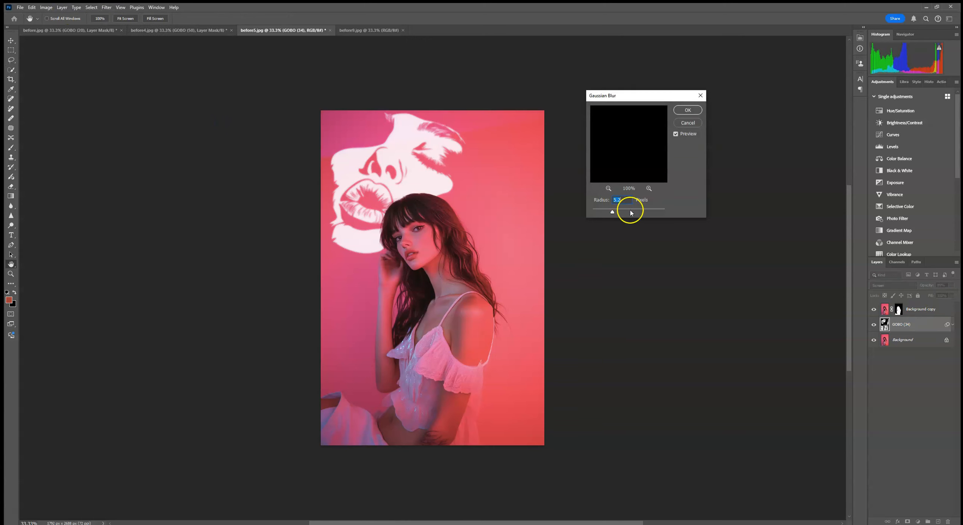
left_click_drag(612, 212, 614, 213)
left_click(688, 110)
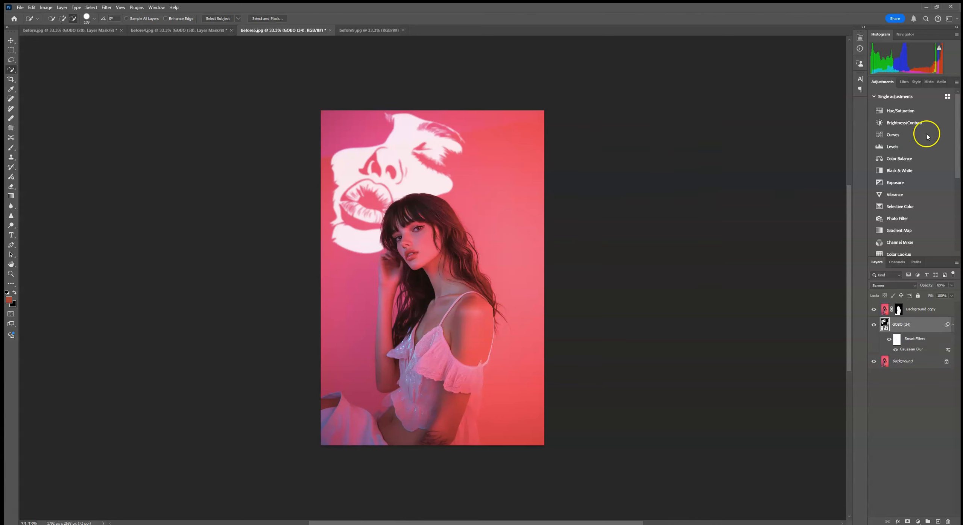
- Add a Hue/Saturation adjustment with lightness about -19 above the GOBO (34) layer and clip it to that layer
left_click(899, 111)
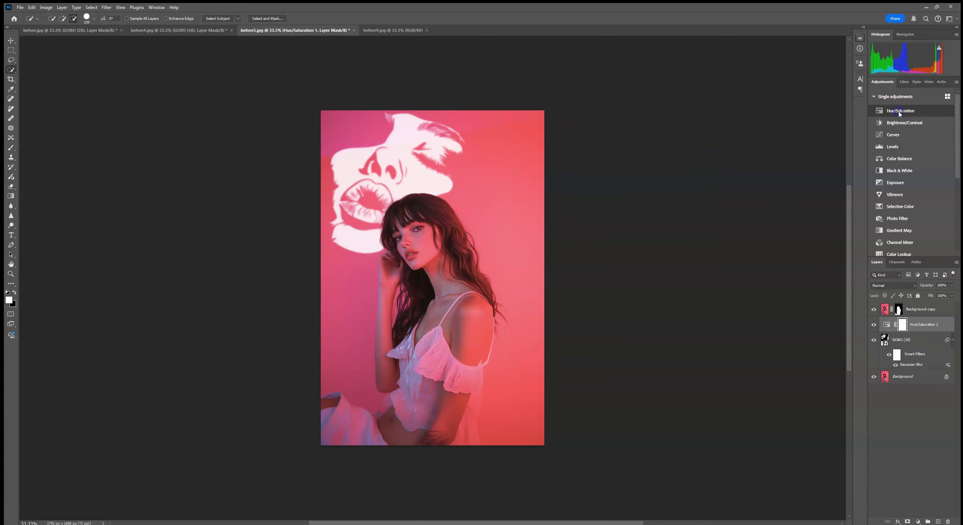
left_click_drag(805, 119, 801, 119)
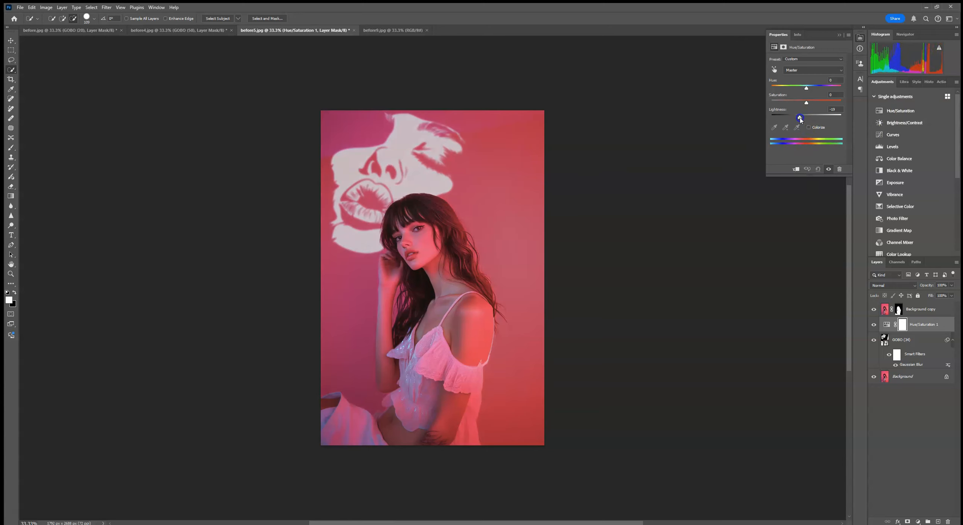
left_click(795, 168)
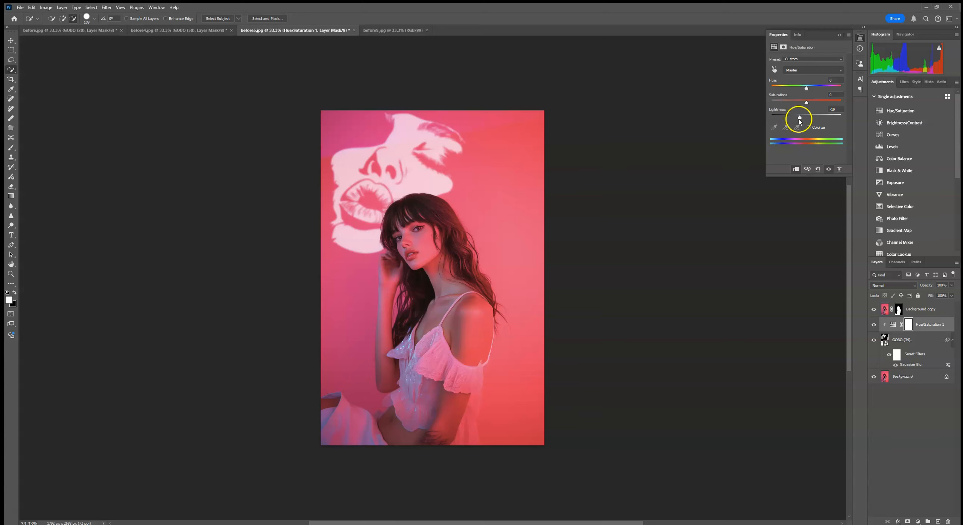
- Darken the face projection to lightness about -42 and enable Colorize on its Hue/Saturation adjustment
left_click_drag(800, 121, 794, 120)
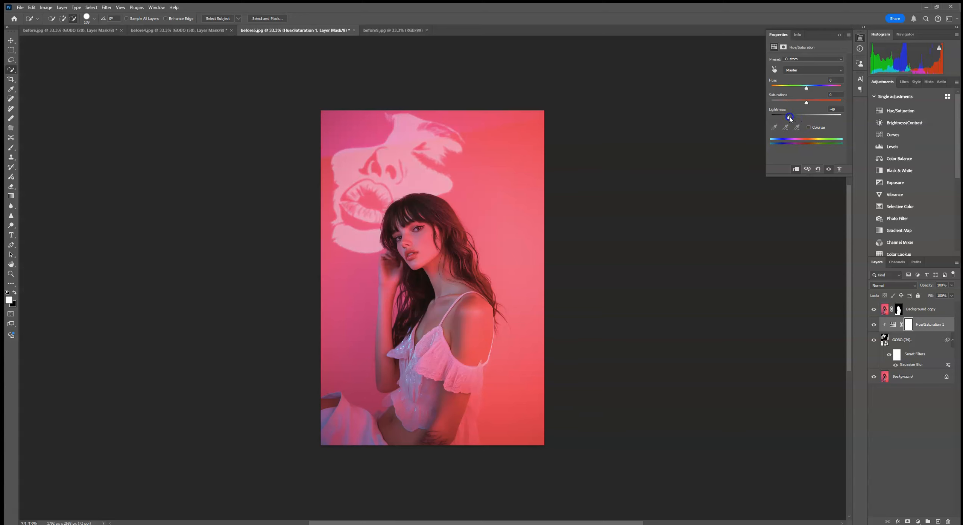
left_click_drag(789, 118, 793, 118)
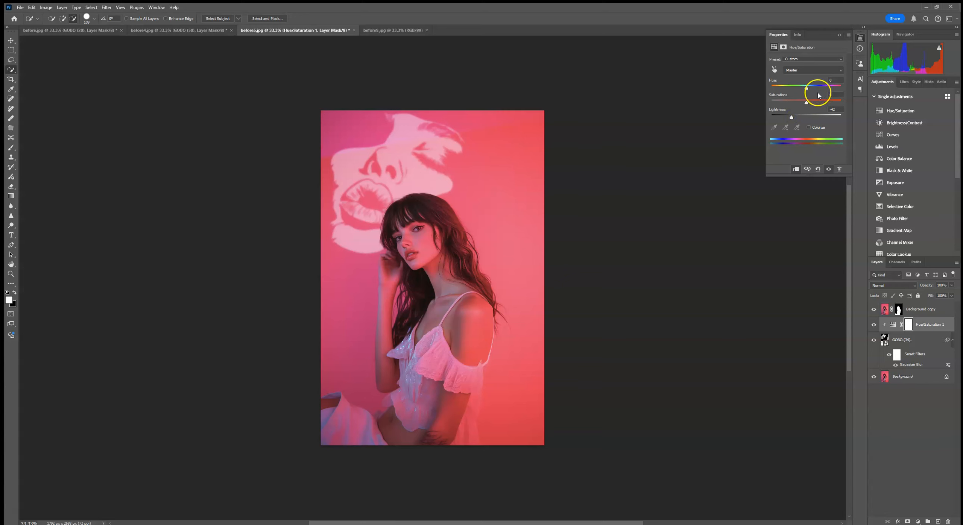
left_click(808, 128)
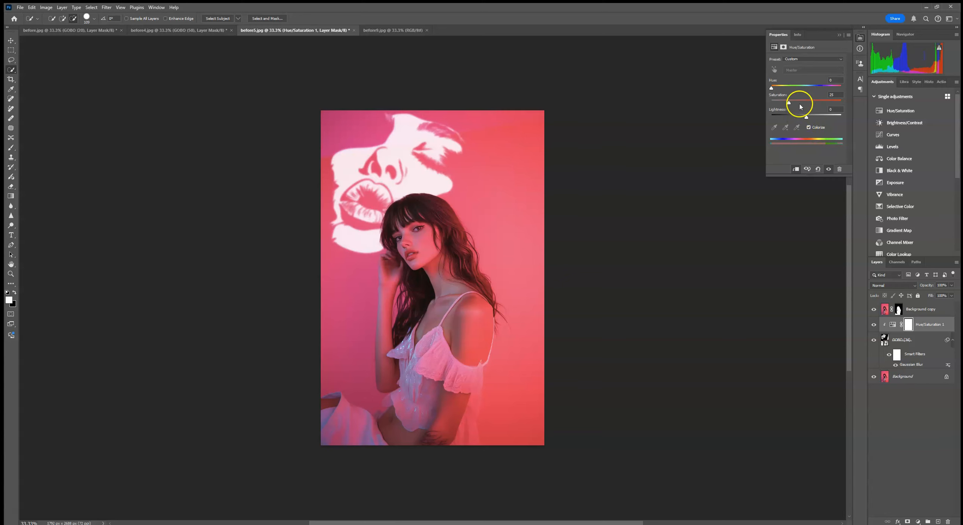
- Tint the face projection yellow on its Hue/Saturation adjustment with hue about 82 and saturation about 73, and darken its lightness
mouse_move(807, 118)
left_mouse_down()
mouse_move(795, 118)
mouse_move(805, 104)
left_mouse_up()
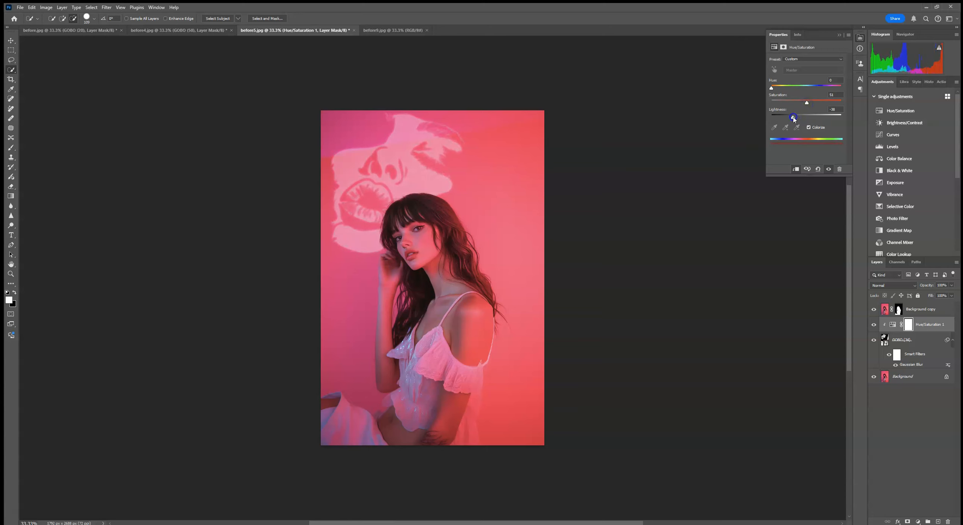
left_click_drag(794, 118, 799, 118)
left_click_drag(771, 89, 786, 92)
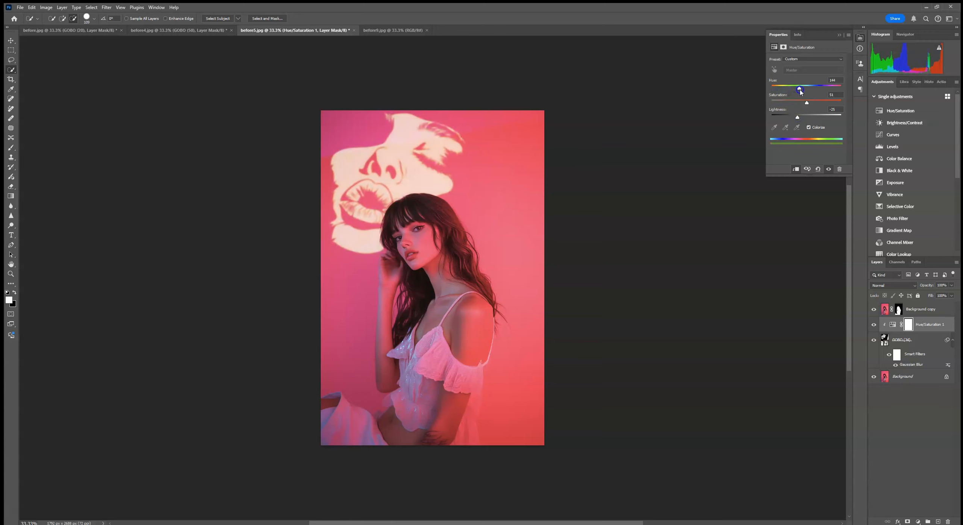
left_click_drag(797, 118, 794, 118)
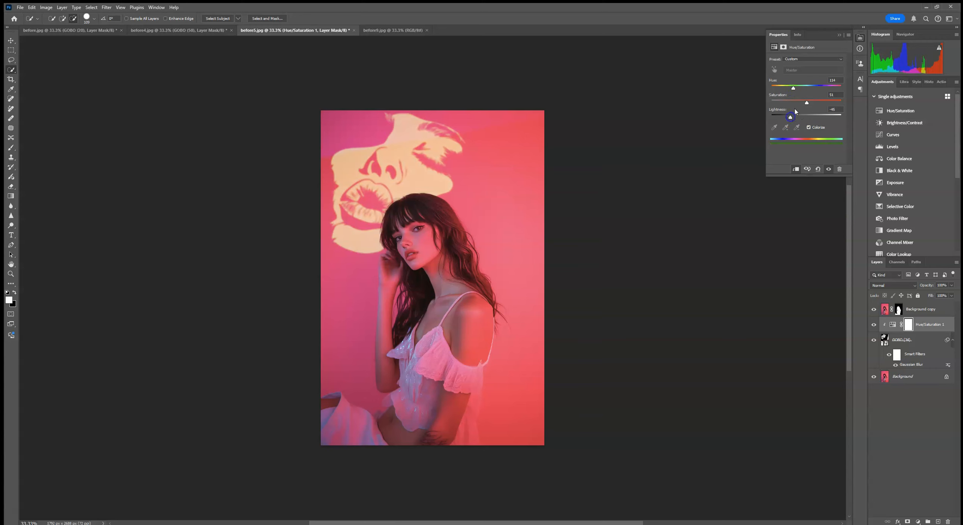
left_click_drag(808, 91, 821, 90)
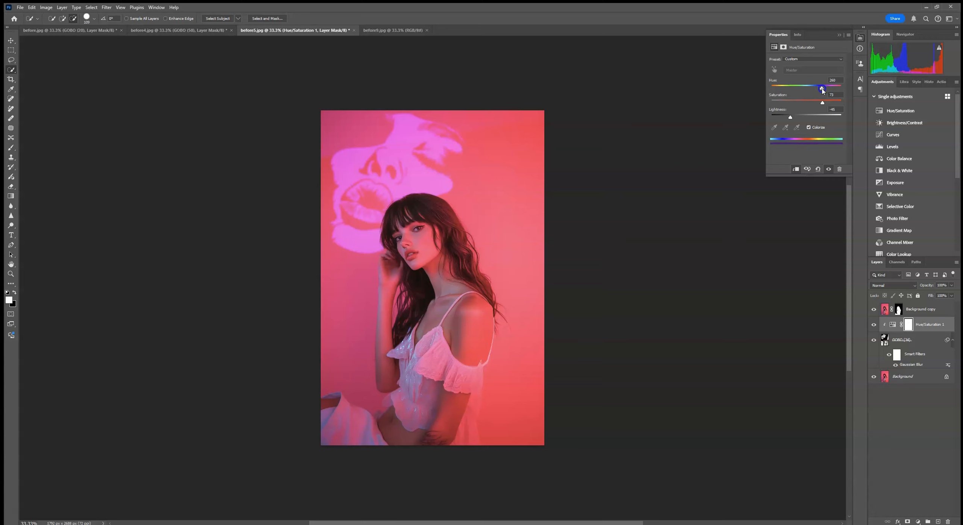
left_click_drag(822, 91, 807, 92)
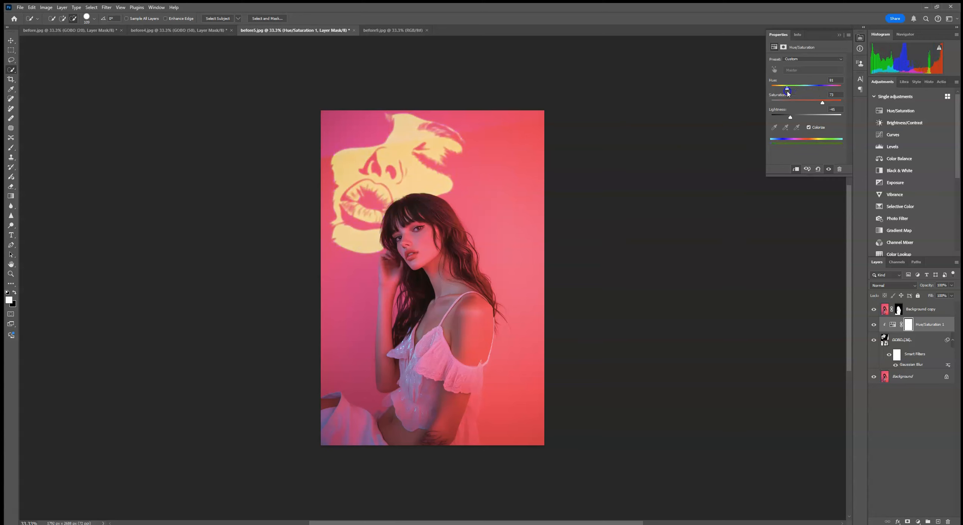
left_click_drag(790, 117, 787, 119)
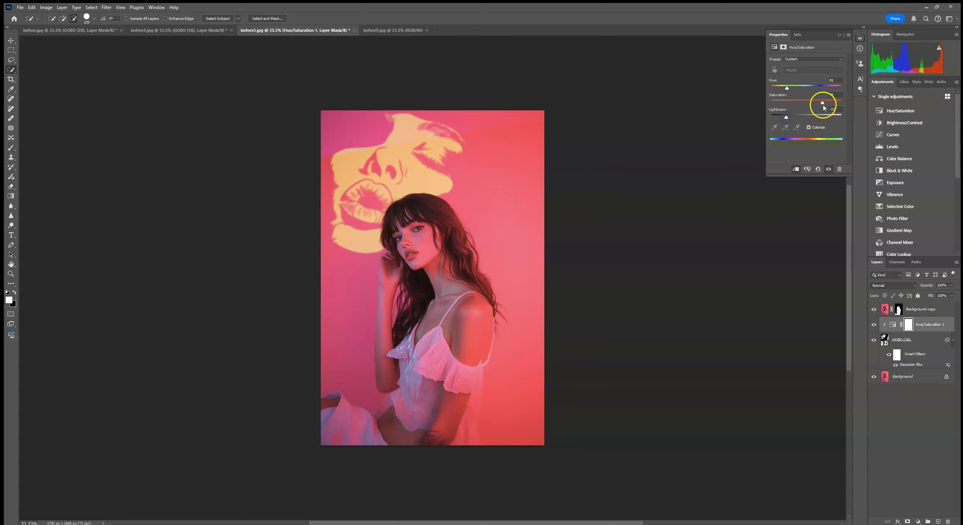
- Lower the GOBO (34) layer's opacity to about 72%
left_click(950, 285)
left_click_drag(946, 294, 946, 295)
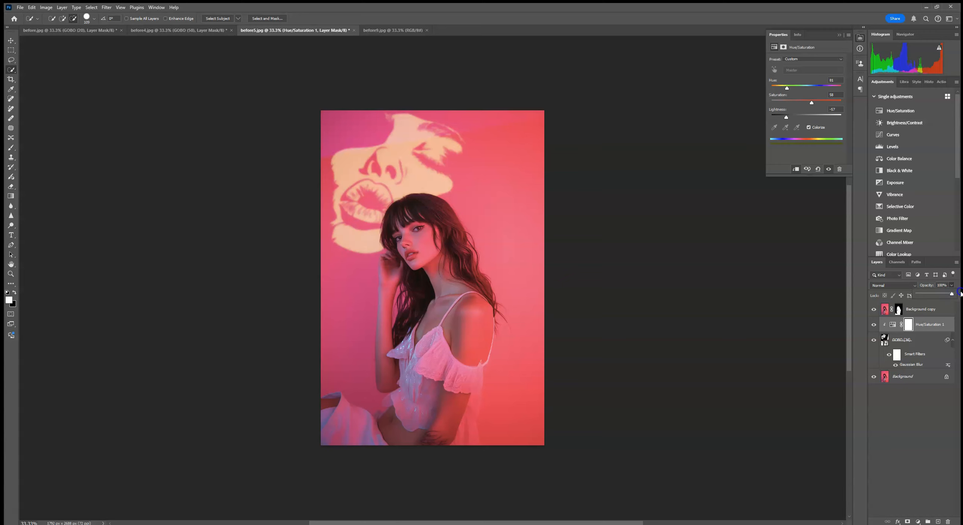
left_click(929, 340)
left_click(952, 286)
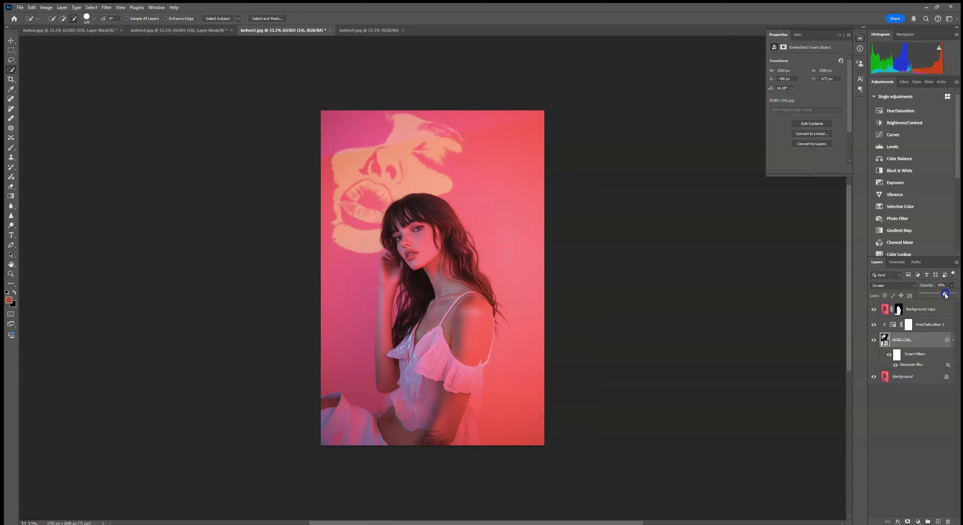
- Enlarge the GOBO (34) layer to about 180%, rotate it to about 19.5°, and reposition the face behind the woman
key("ctrl+t")
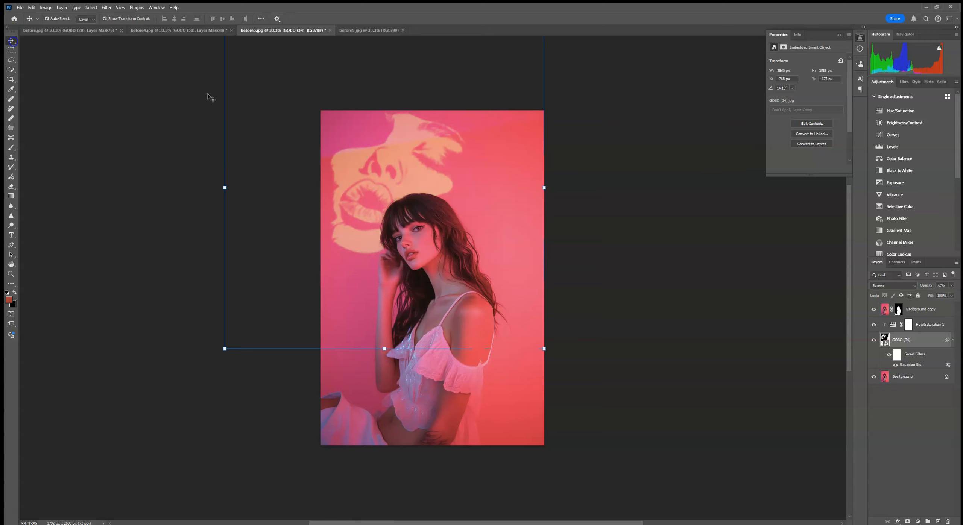
left_click_drag(512, 220, 568, 234)
left_click_drag(519, 182, 501, 191)
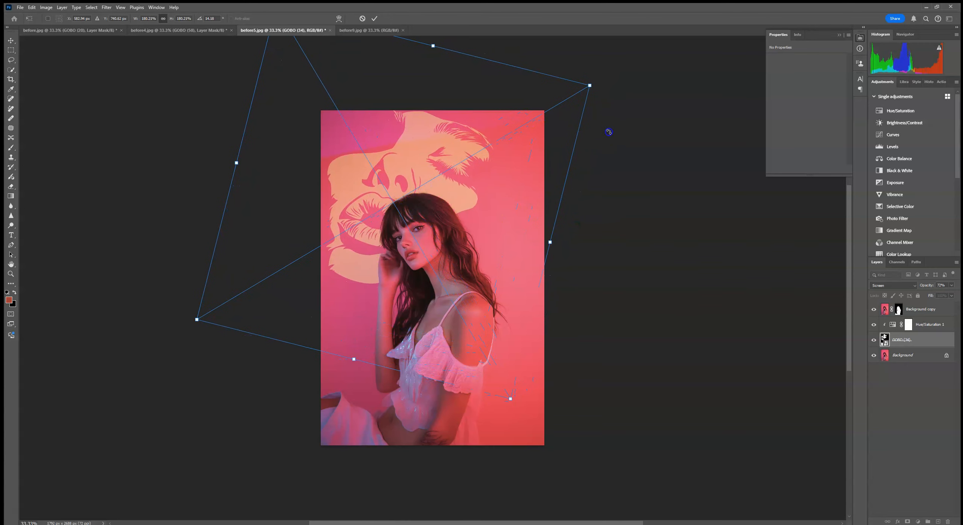
left_click_drag(608, 131, 616, 151)
left_click_drag(511, 169, 514, 165)
left_click(376, 18)
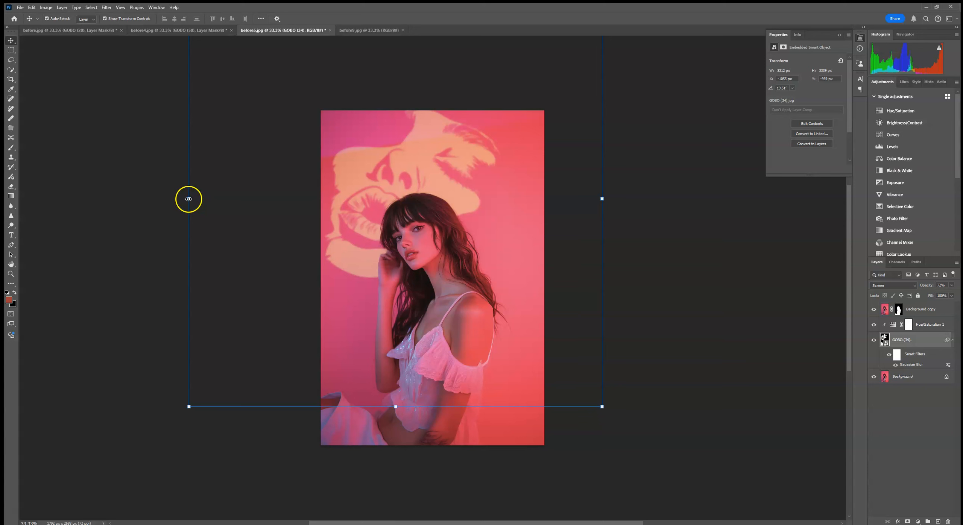
- Apply a Perspective transform to the GOBO (34) layer, narrowing its left edge and widening its right edge, reposition it, and deselect all layers
left_click(188, 198)
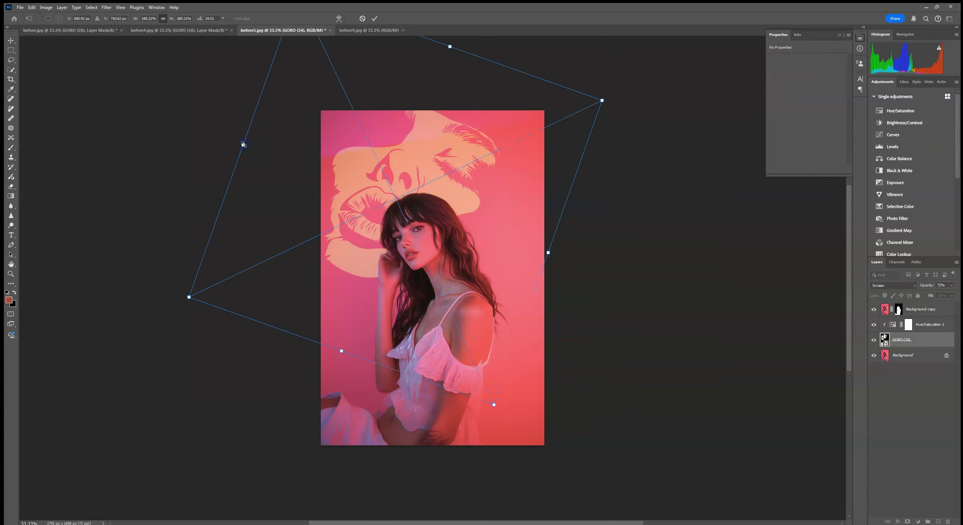
right_click(341, 161)
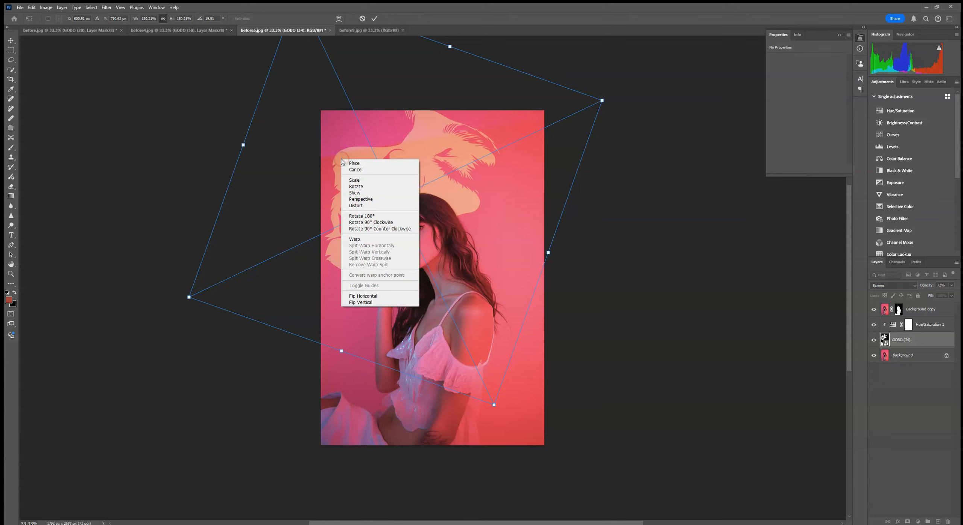
left_click(357, 241)
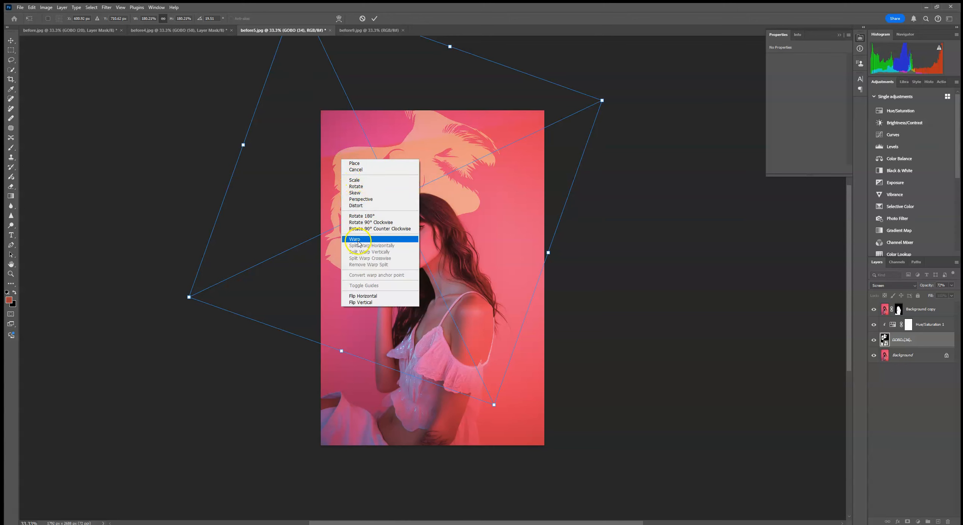
left_click(372, 199)
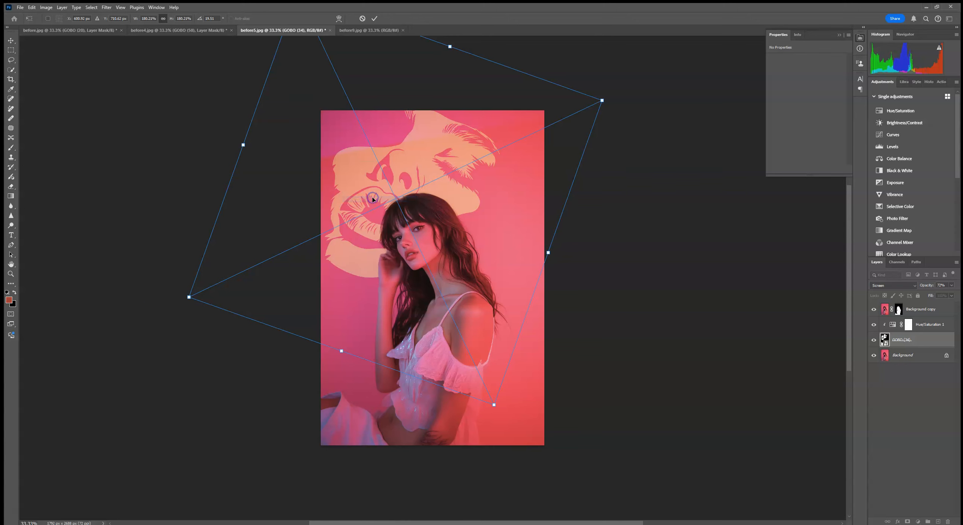
left_click_drag(188, 297, 212, 228)
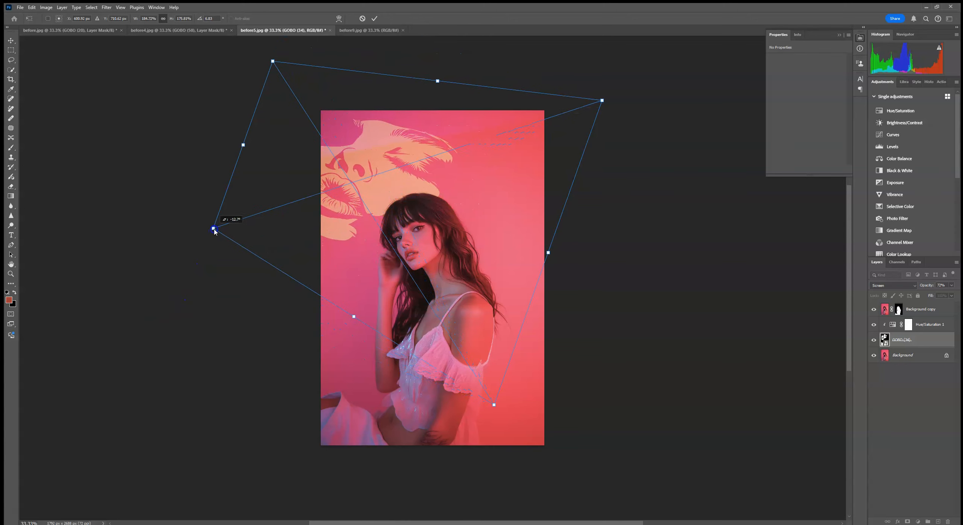
left_click_drag(601, 100, 625, 34)
left_click_drag(424, 159, 473, 174)
left_click(374, 18)
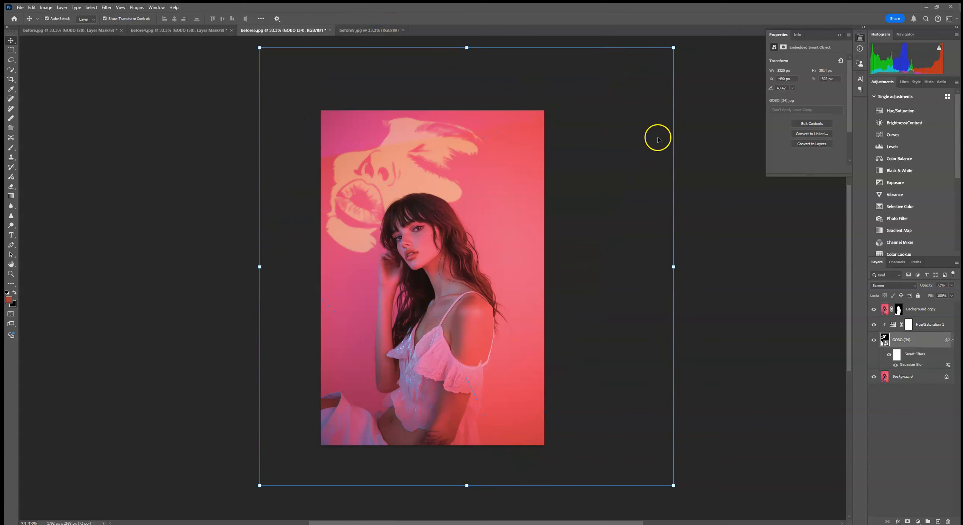
left_click(928, 331)
left_click(920, 339)
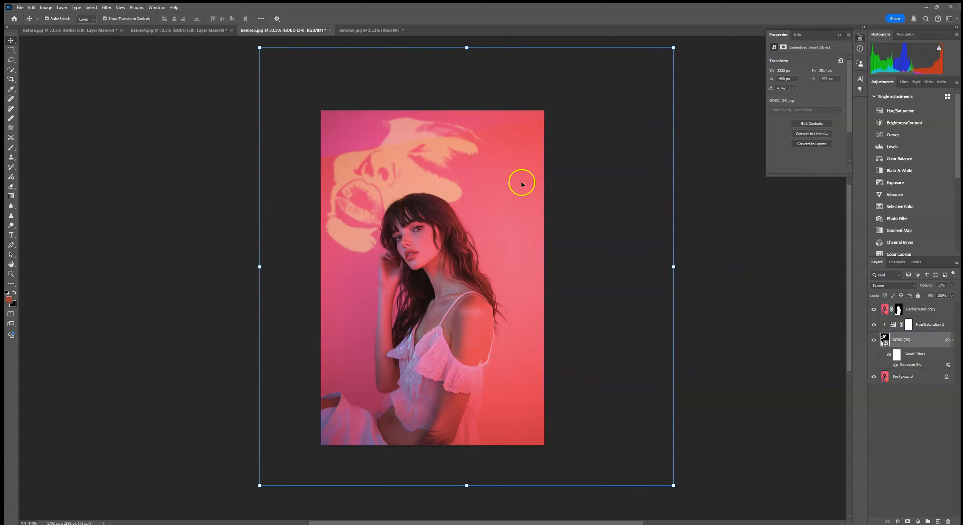
left_click(138, 158)
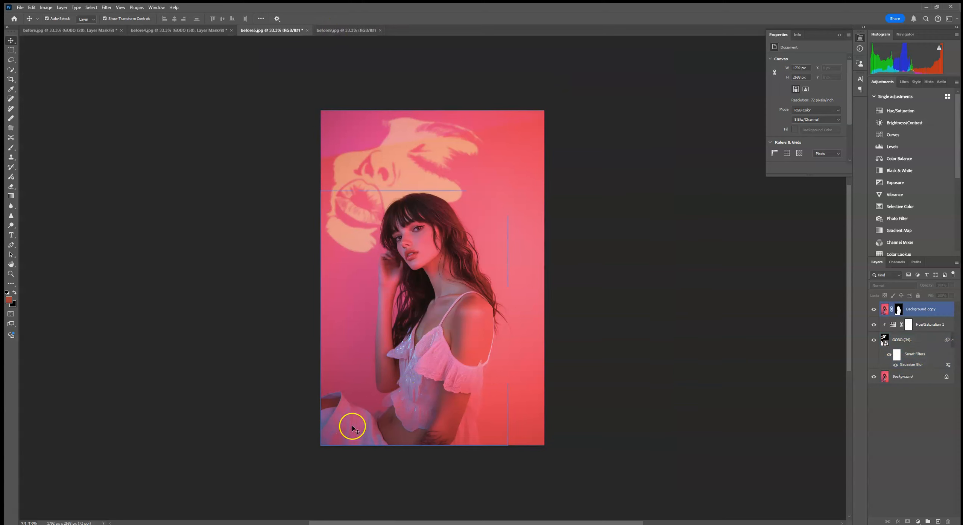
- In before9.jpg, select the subject and duplicate the Background layer with a layer mask made from that selection
left_click(331, 31)
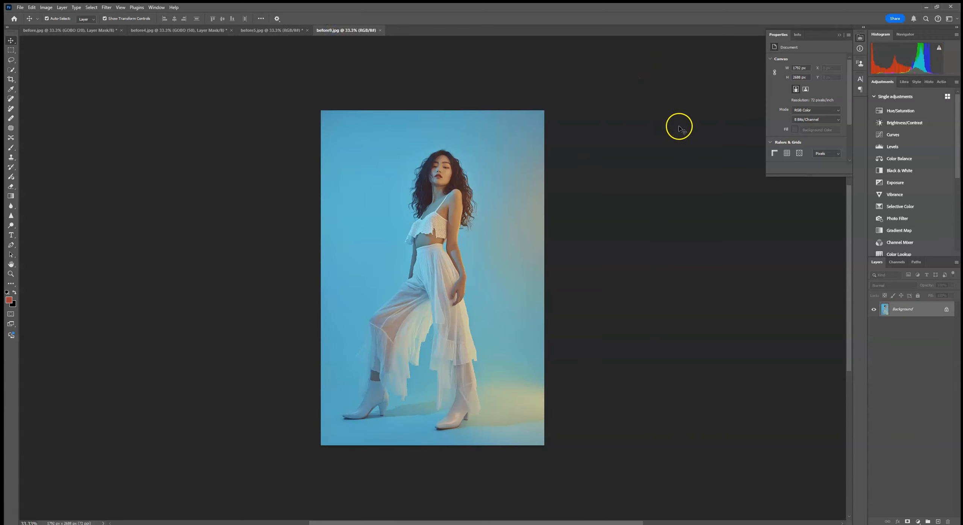
left_click(11, 70)
left_click(215, 18)
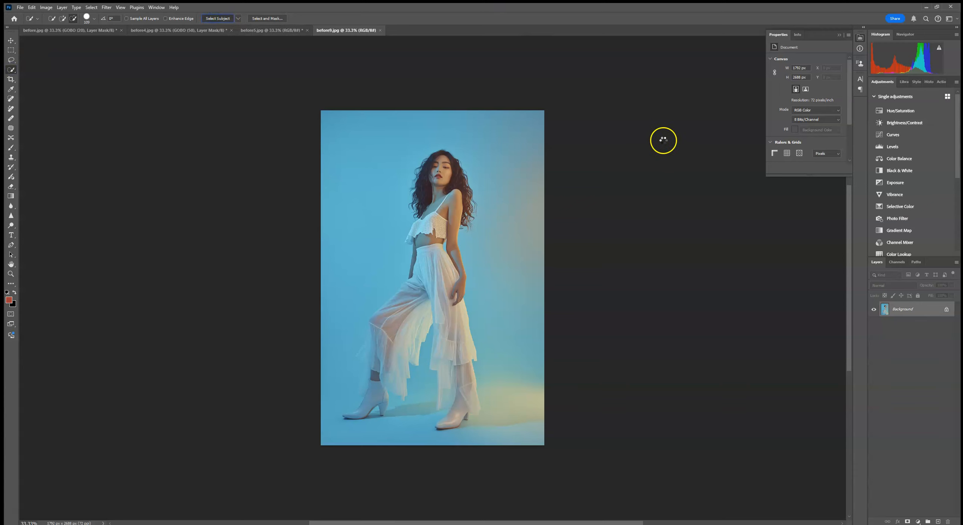
left_click_drag(928, 308, 938, 522)
left_click(908, 522)
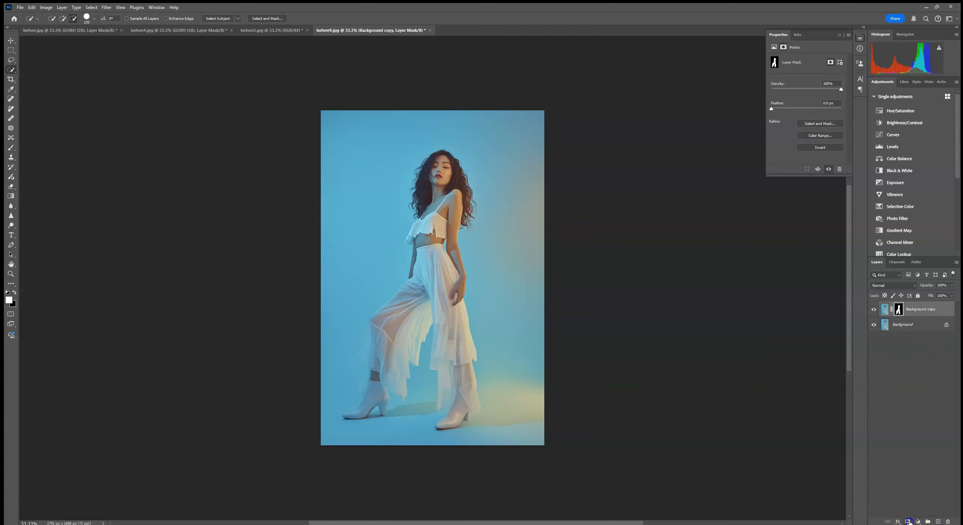
- Place GOBO (13) embedded above the Background layer, scaled to about 1950 px wide and positioned behind the woman's upper body
left_click(919, 329)
left_click(20, 7)
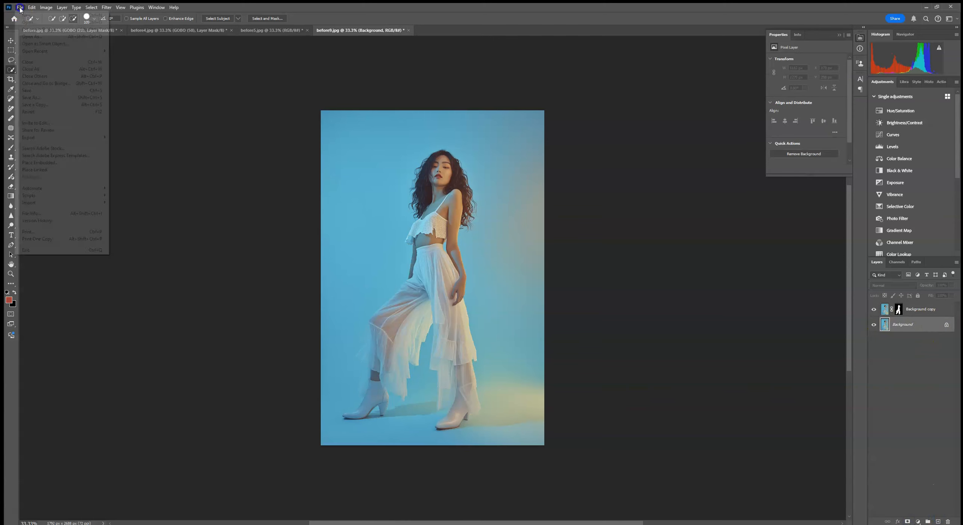
left_click(39, 163)
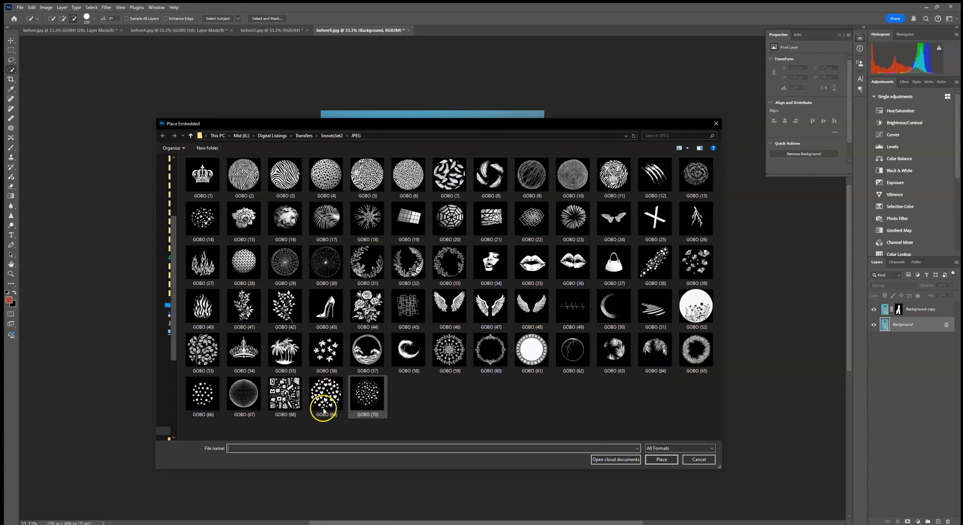
double_click(694, 177)
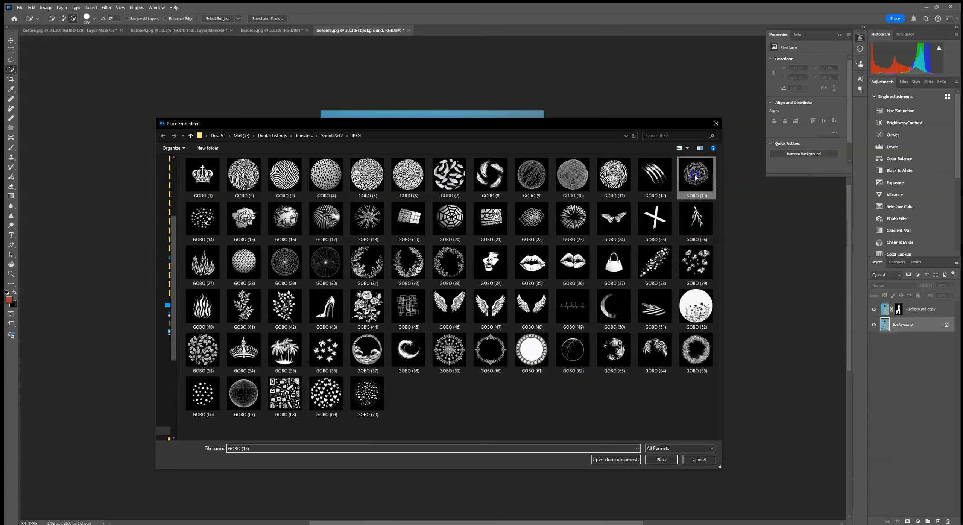
left_click_drag(522, 188, 576, 112)
left_click_drag(529, 204, 503, 167)
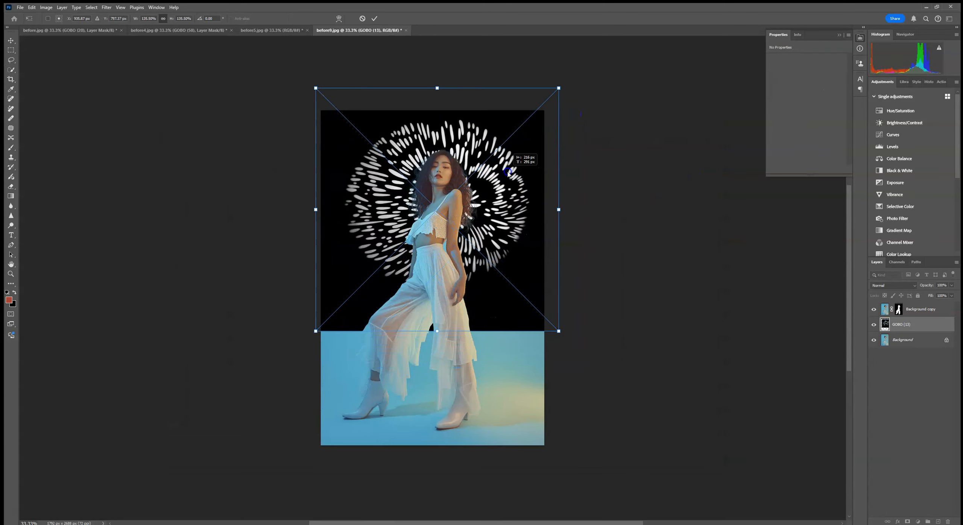
left_click(374, 18)
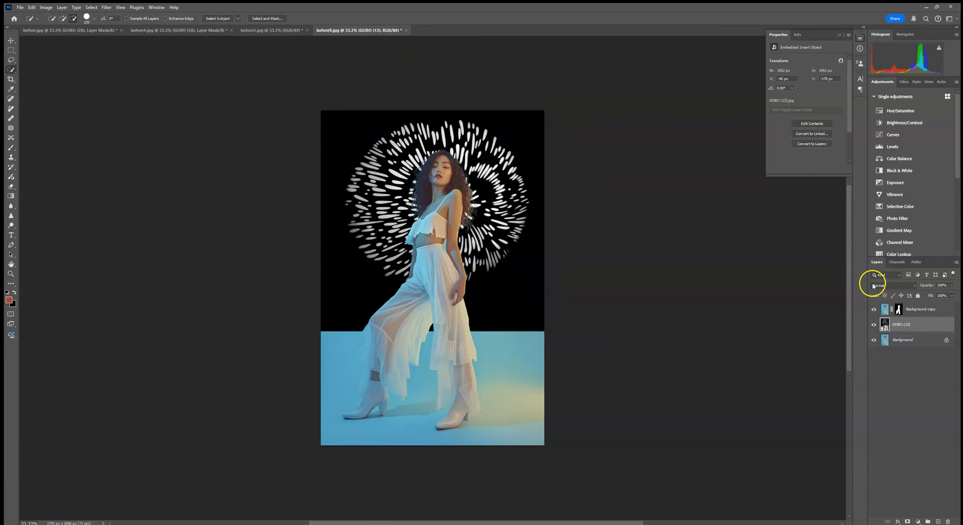
- Set the GOBO (13) layer to Screen blending and apply a Gaussian Blur with a radius of about 4.4 pixels
left_click(887, 285)
left_click(888, 357)
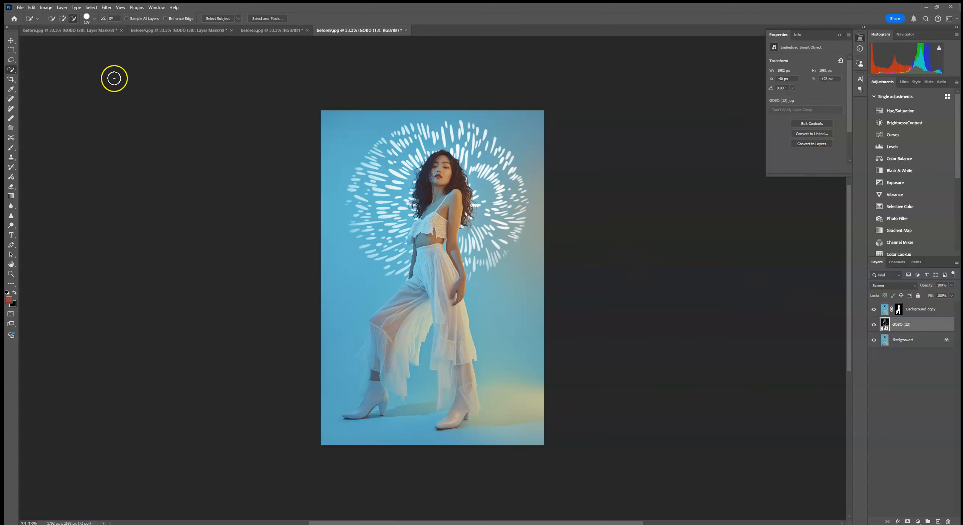
left_click(107, 7)
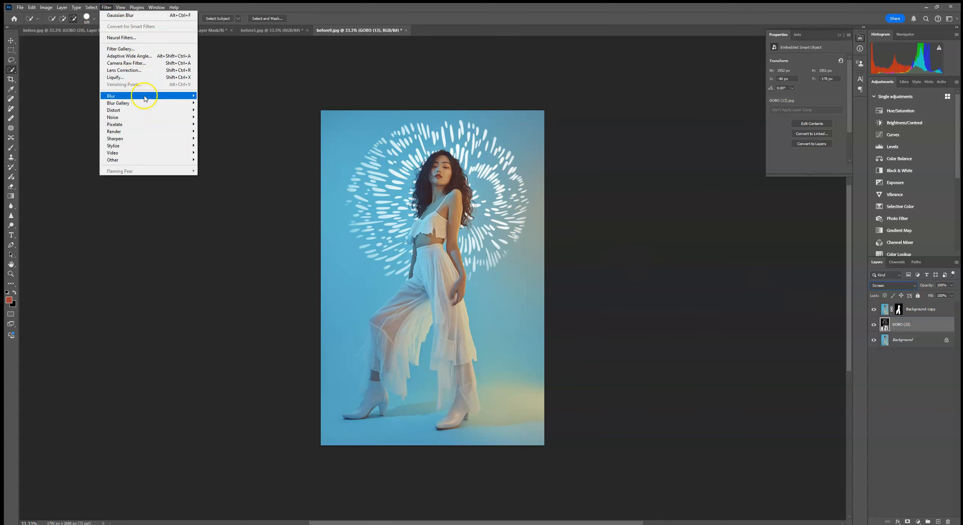
mouse_move(146, 97)
left_click(218, 124)
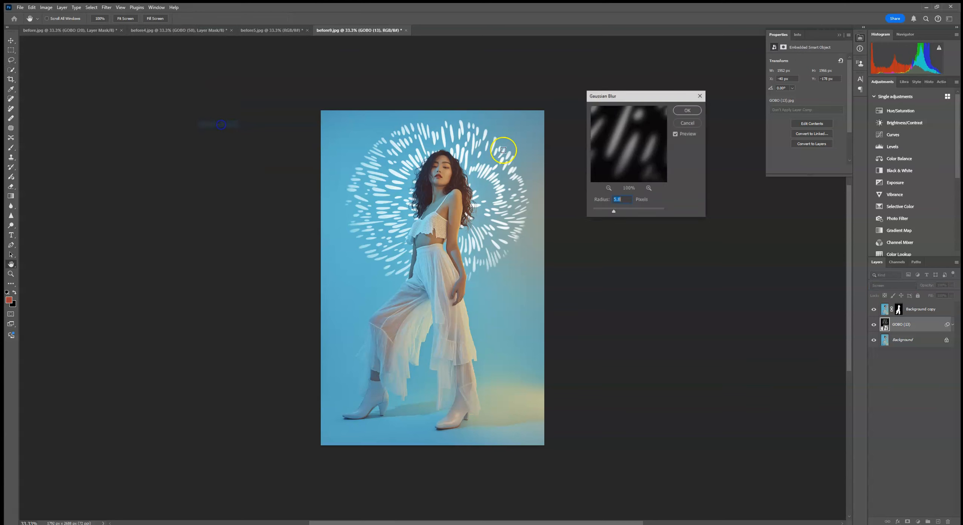
left_click_drag(614, 212, 610, 212)
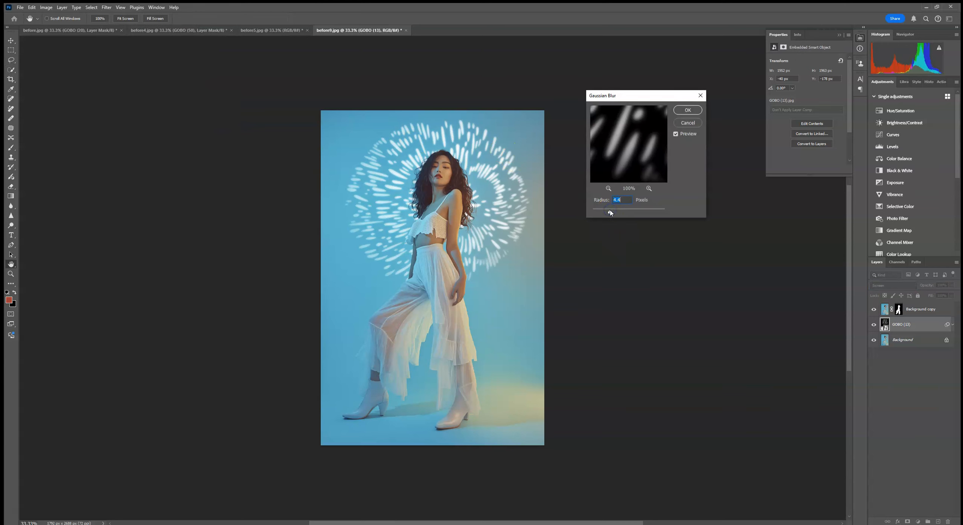
left_click(688, 109)
key("w")
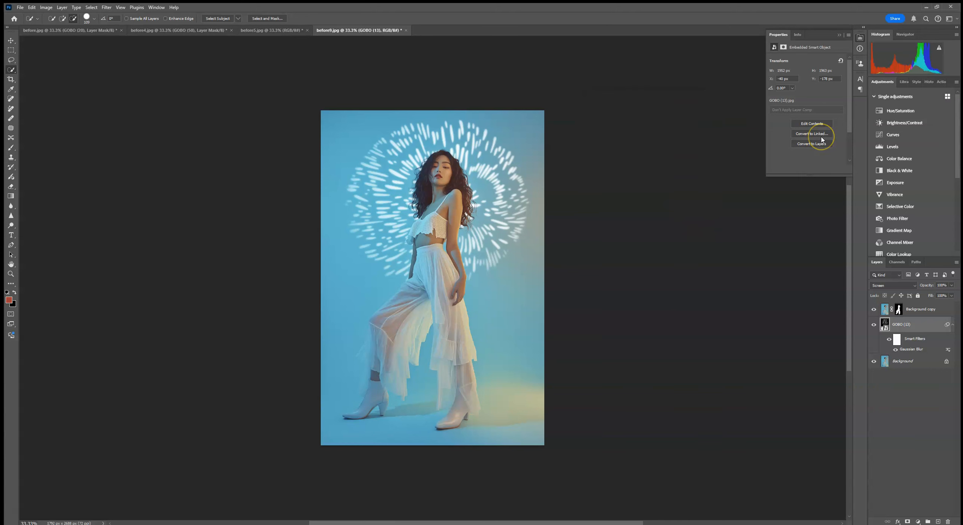
- Check the blurred pattern up close, and add a Hue/Saturation adjustment clipped to the GOBO (13) layer
key("ctrl+plus")
mouse_move(414, 242)
left_mouse_down()
mouse_move(433, 242)
mouse_move(394, 268)
left_mouse_up()
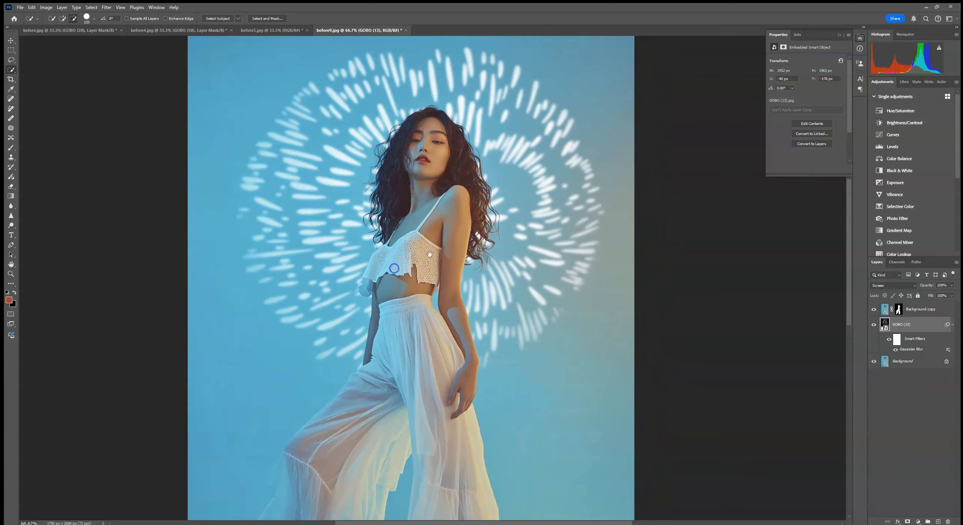
key("ctrl+minus")
key("ctrl+minus")
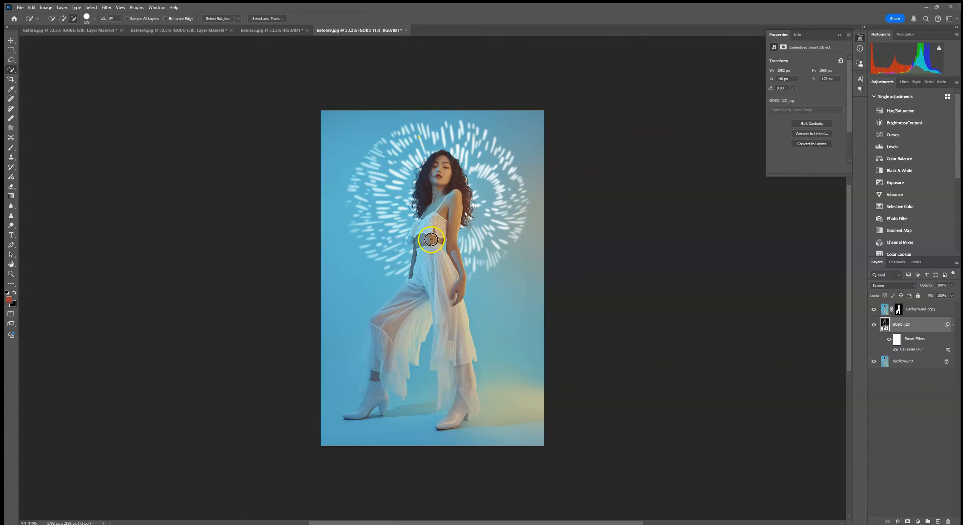
left_click(910, 112)
left_click(797, 170)
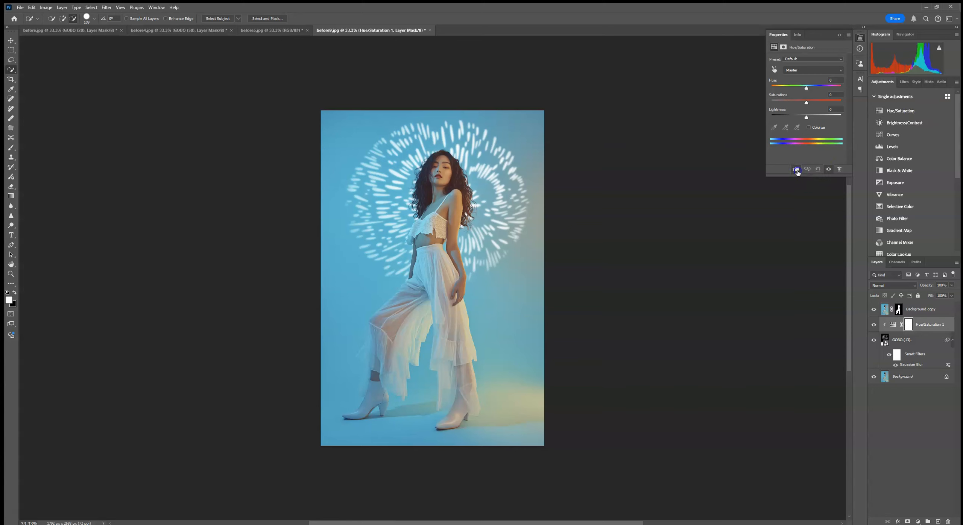
- Set the GOBO (13) Hue/Saturation adjustment to hue about -28, saturation about +60 and lightness about -22
left_click_drag(806, 117, 798, 118)
left_click(806, 105)
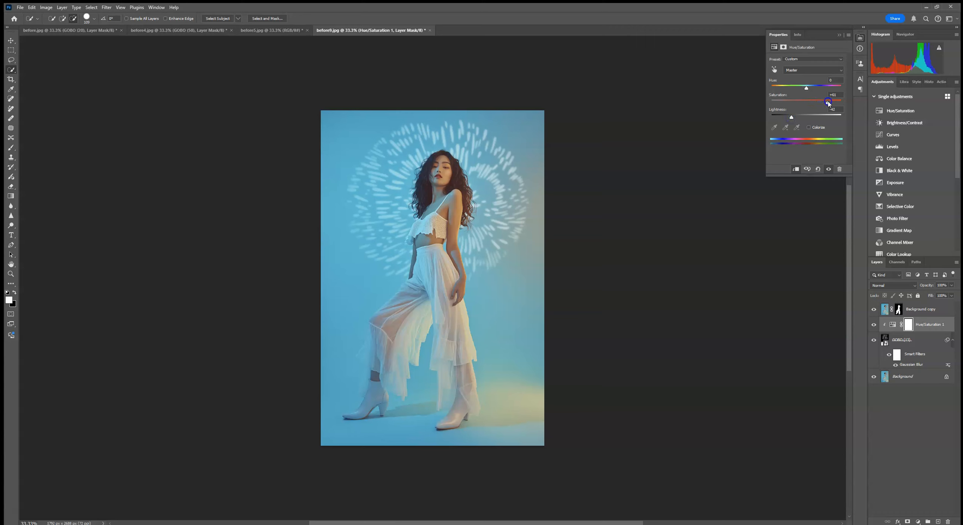
left_click_drag(804, 87, 781, 89)
left_click_drag(792, 119, 799, 116)
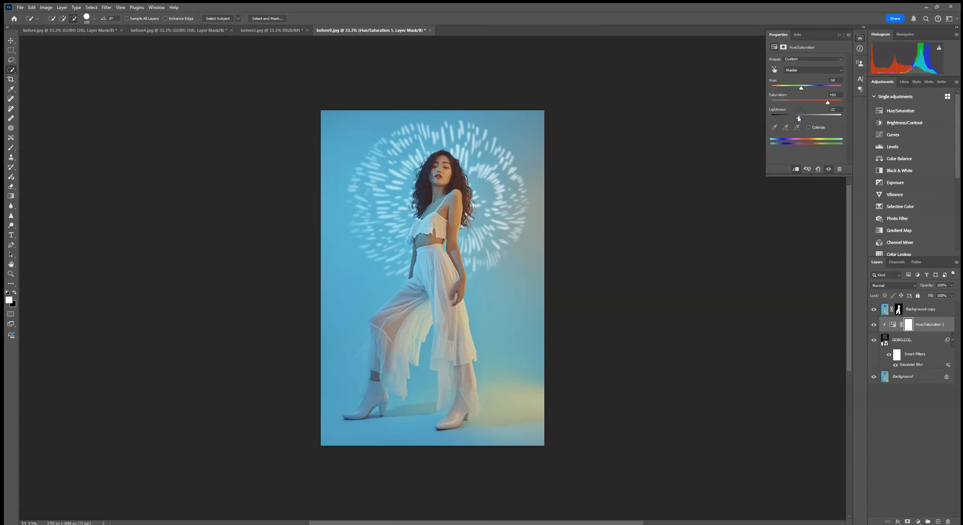
- Colorize the GOBO (13) pattern yellow with hue about 64, saturation about 65 and lightness about -37
left_click(809, 127)
left_click(789, 103)
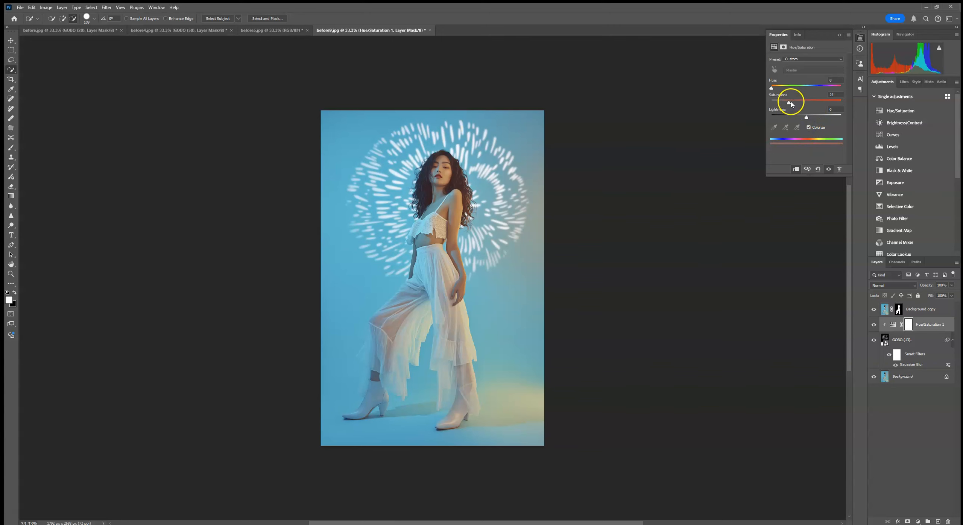
left_click_drag(806, 118, 798, 118)
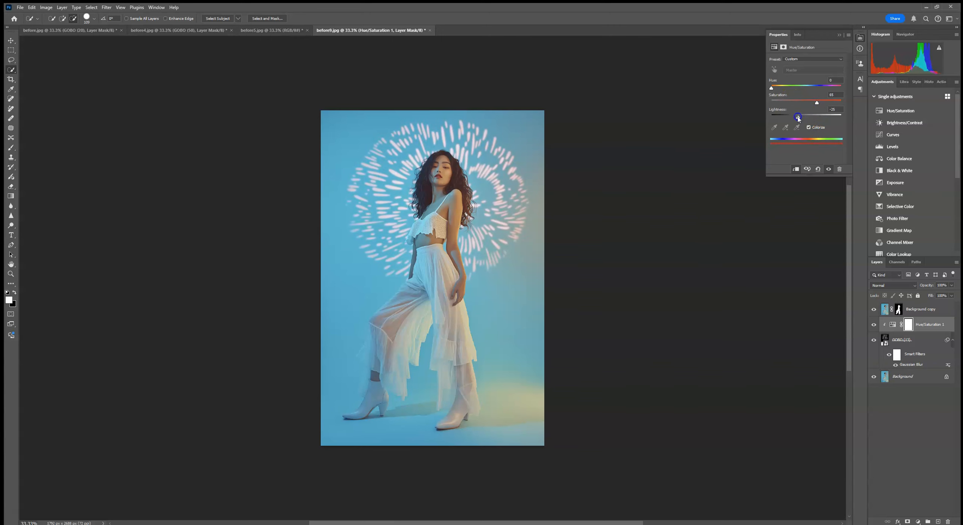
left_click_drag(771, 87, 831, 87)
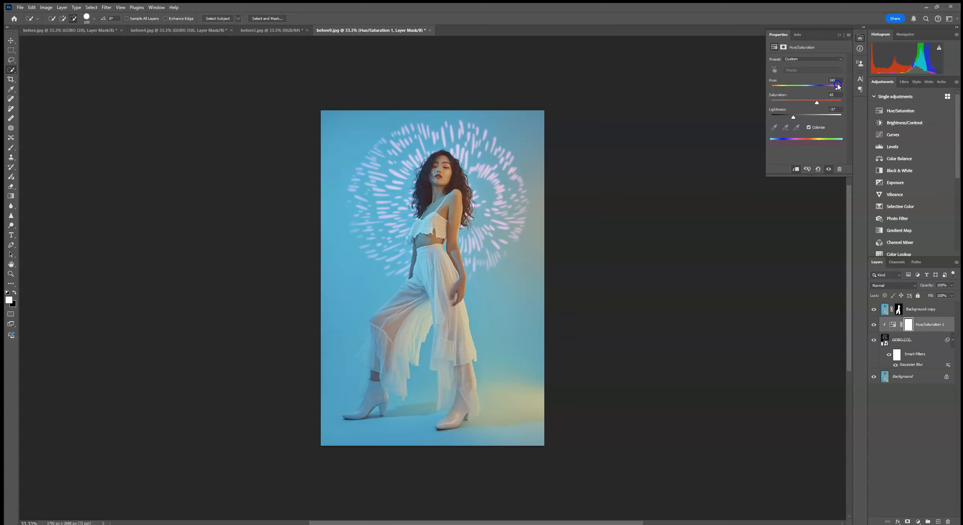
left_click_drag(821, 89, 787, 92)
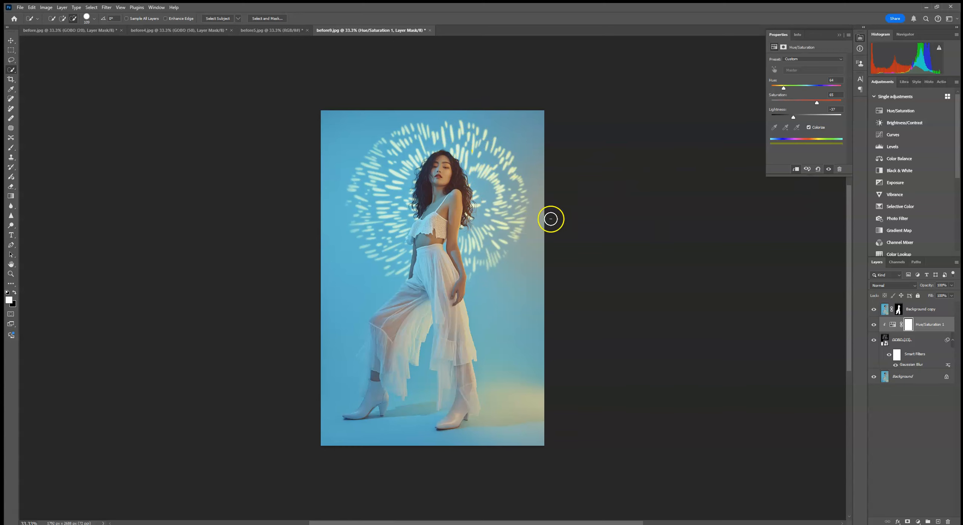
- Add an empty layer above the Hue/Saturation adjustment, clip it to the GOBO (13) layer and set its blending to Color
left_click(937, 522)
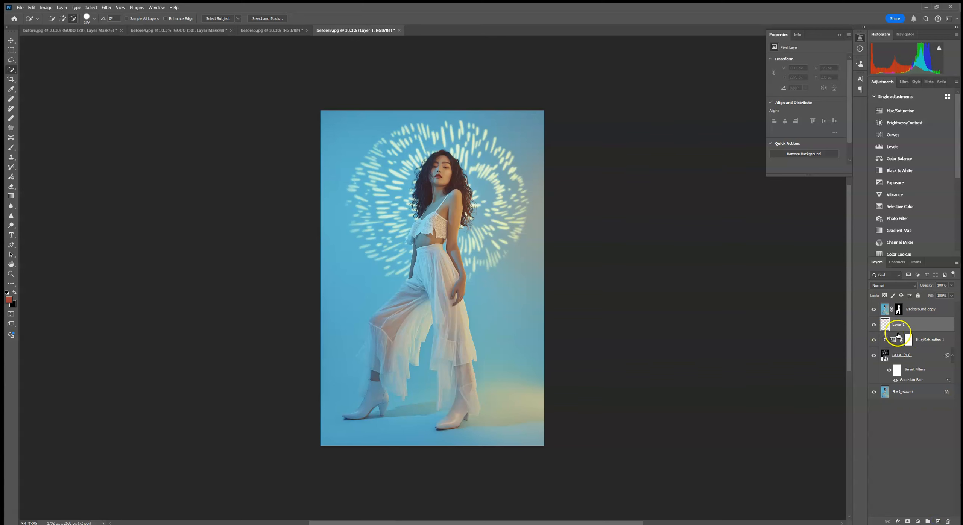
right_click(898, 326)
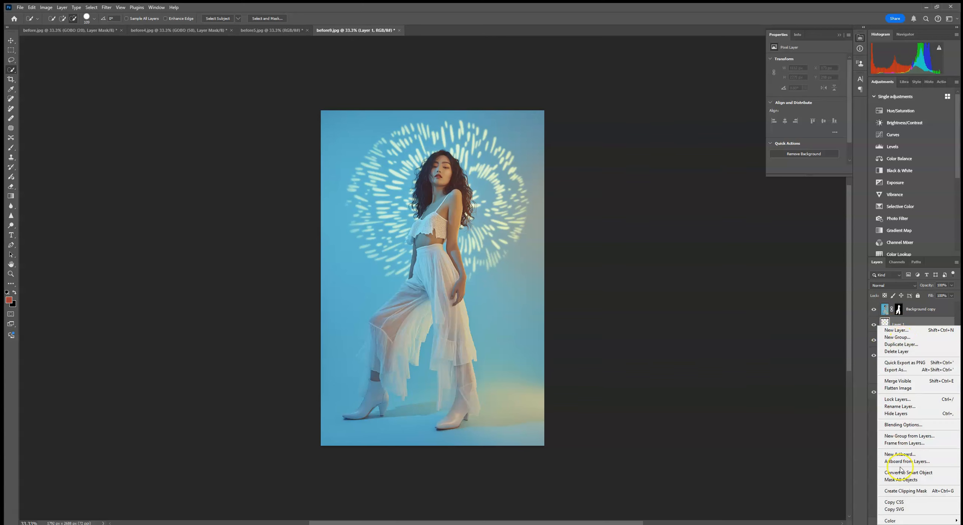
left_click(903, 491)
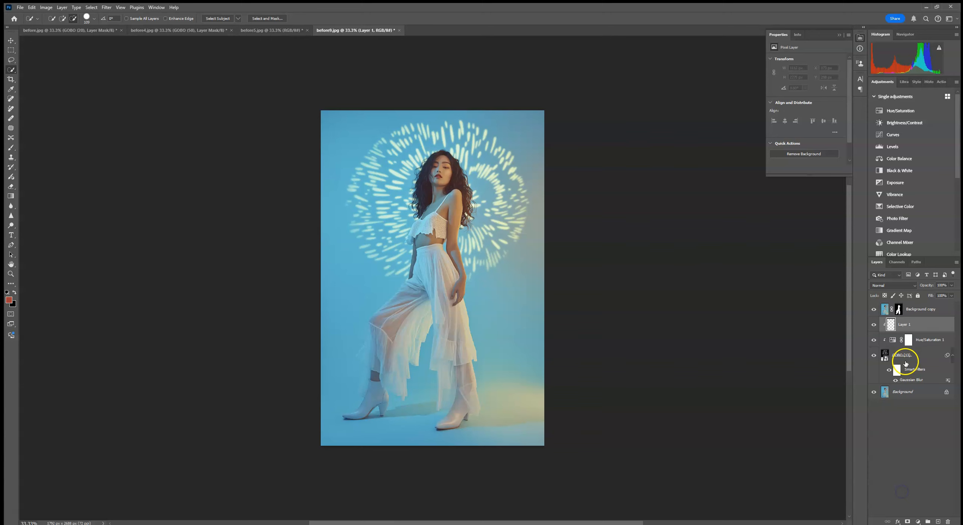
left_click(894, 285)
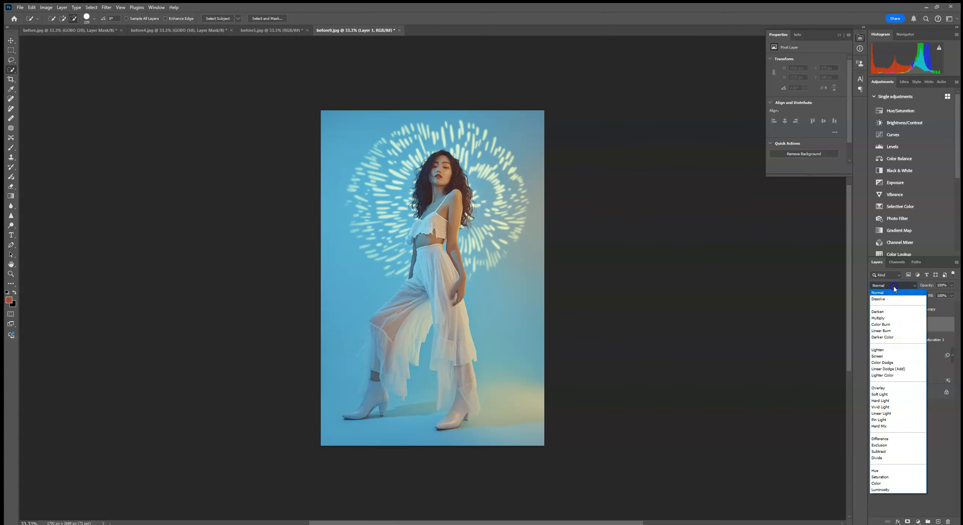
left_click(877, 484)
- Brush pink (#ea70bb) on Layer 1 over the upper part of the burst pattern around the woman's head
left_click(9, 300)
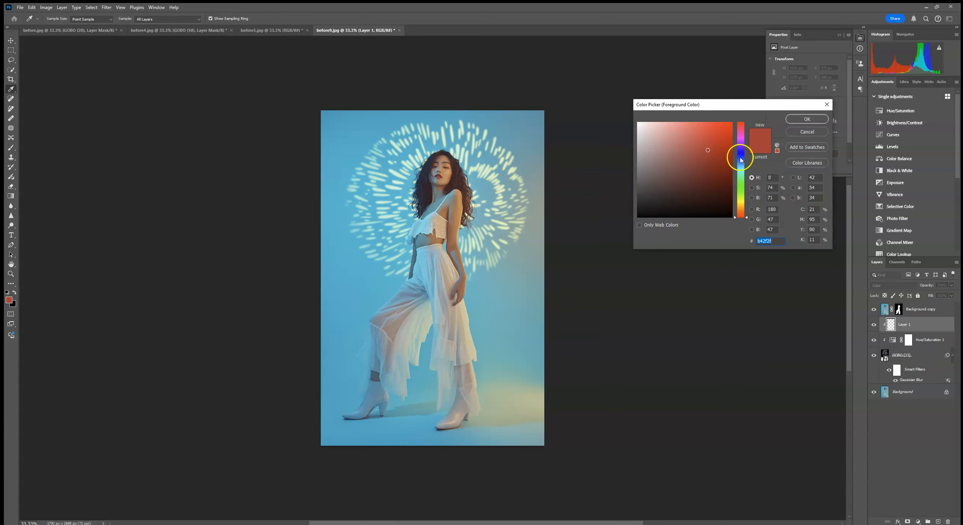
left_click_drag(740, 160, 740, 138)
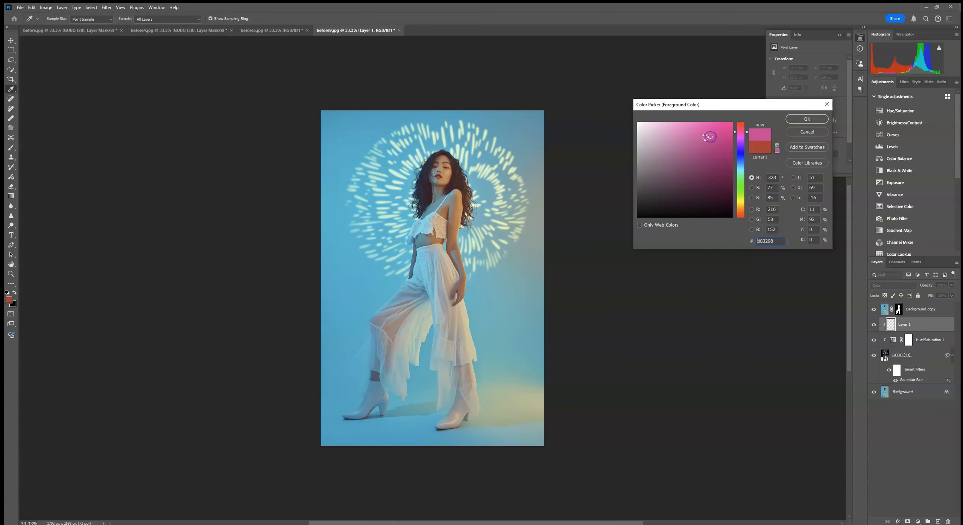
left_click(683, 129)
left_click(805, 119)
key("w")
left_click(11, 147)
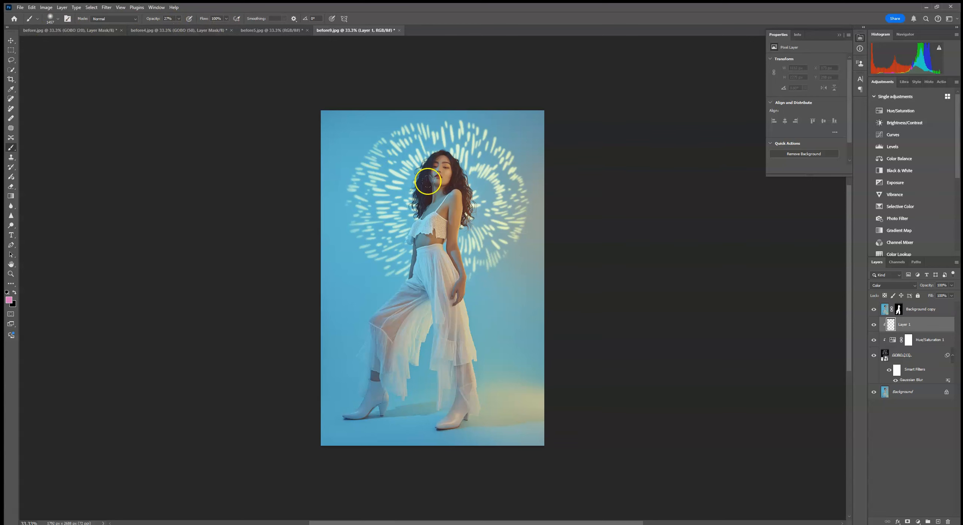
left_click_drag(490, 144, 480, 176)
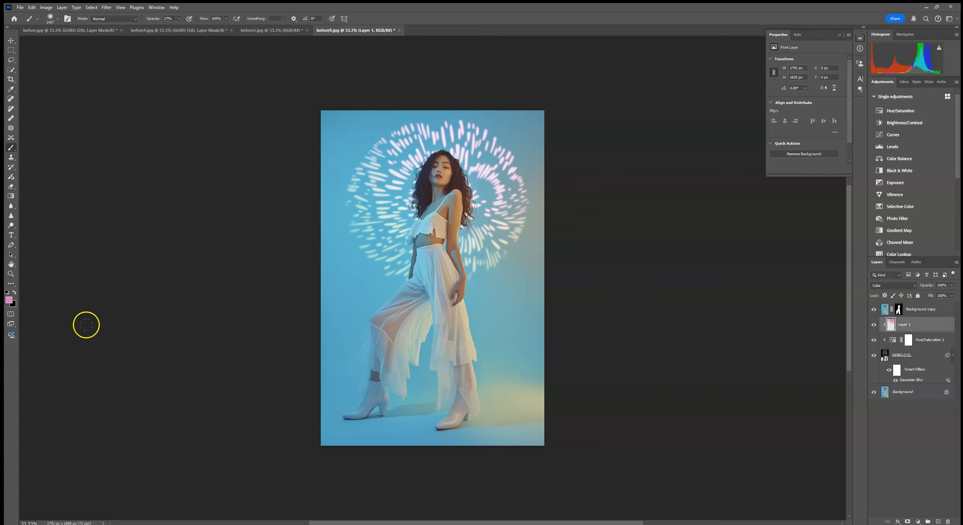
- Brush purple (#7840b2) on Layer 1 over the left side of the burst pattern, using a smaller brush at 100% opacity
left_click(9, 300)
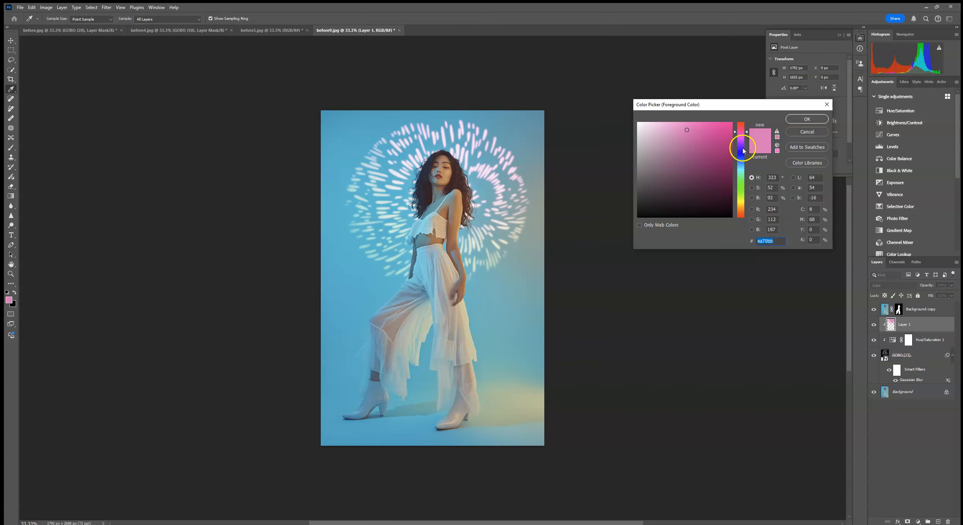
left_click_drag(742, 158, 740, 149)
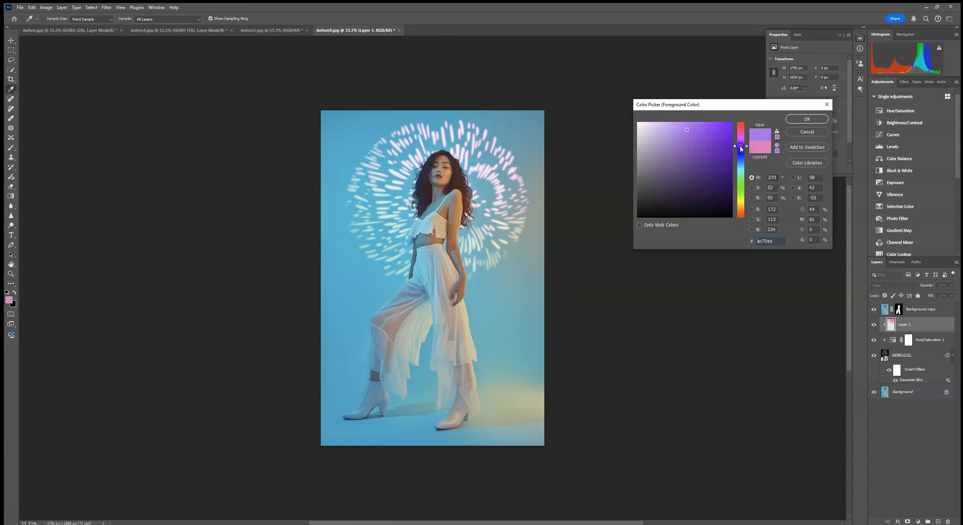
left_click(716, 144)
left_click(807, 119)
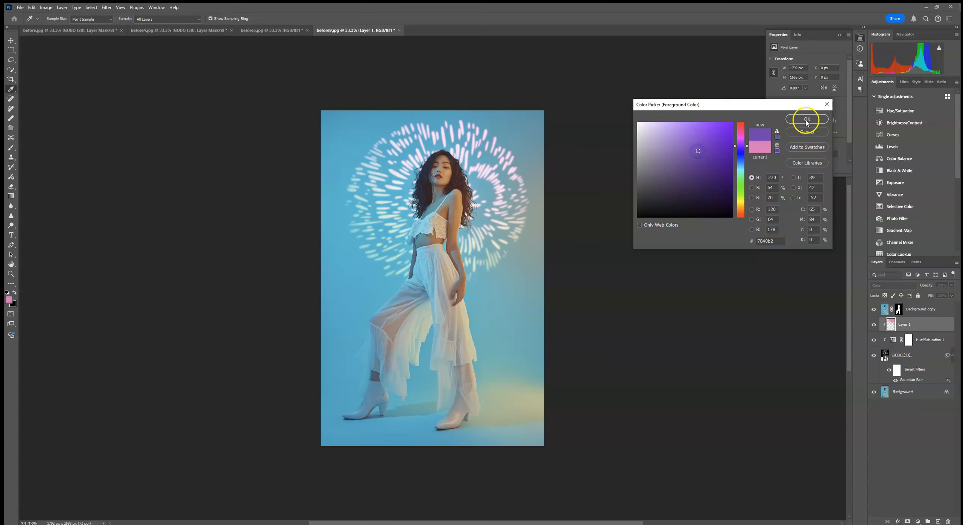
left_click(50, 18)
left_click_drag(94, 43, 87, 43)
left_click(396, 231)
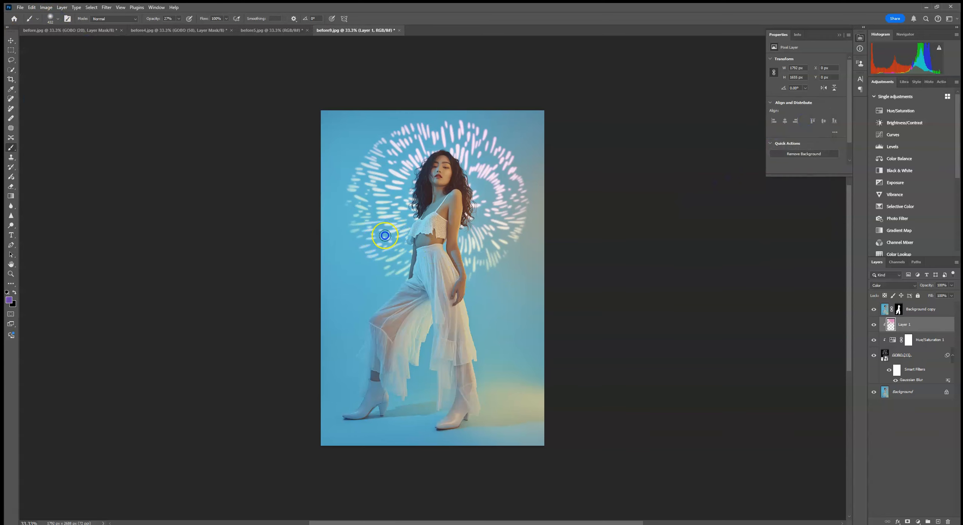
left_click(178, 19)
mouse_move(366, 238)
left_mouse_down()
mouse_move(380, 216)
mouse_move(400, 228)
left_mouse_up()
- Brush green on Layer 1 over the lower right part of the burst pattern beside the woman's waist
left_click(9, 299)
left_click(740, 189)
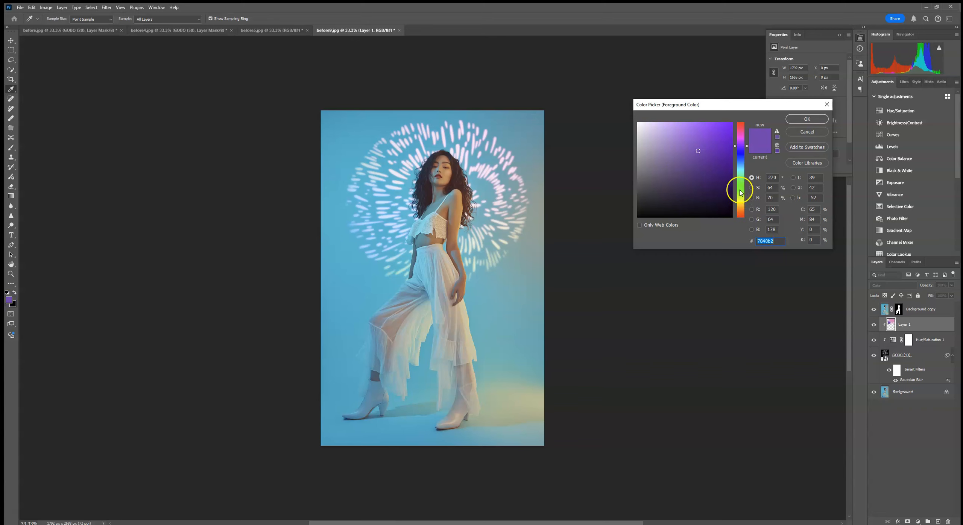
left_click(682, 183)
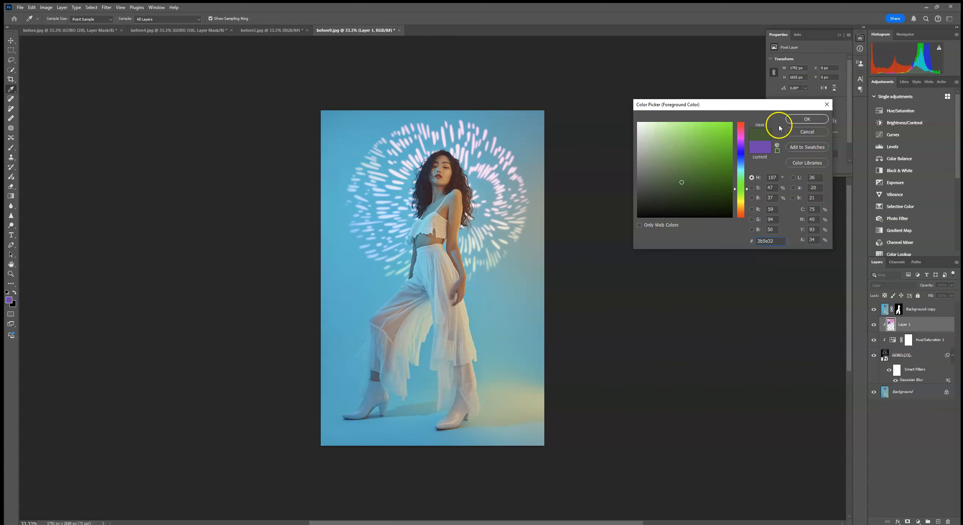
left_click(789, 121)
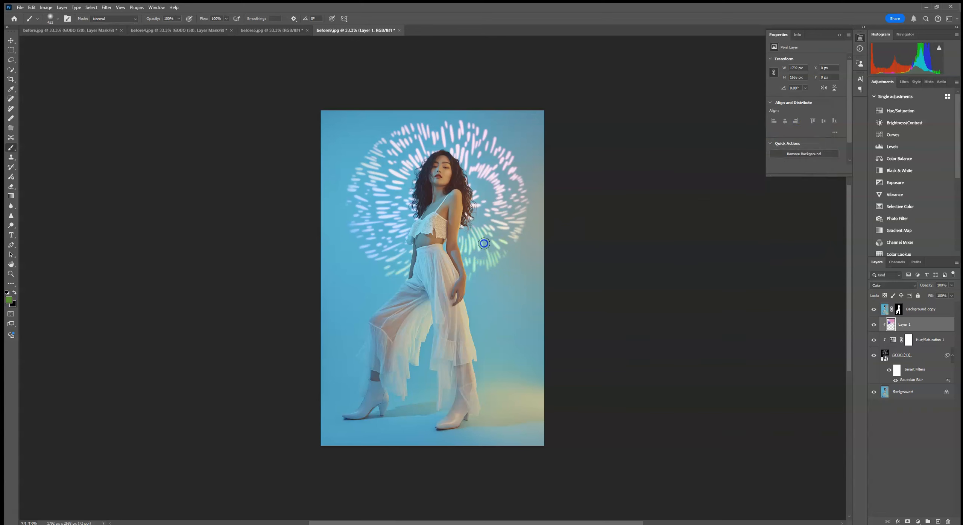
mouse_move(493, 227)
left_mouse_down()
mouse_move(452, 264)
mouse_move(523, 233)
left_mouse_up()
left_click(839, 35)
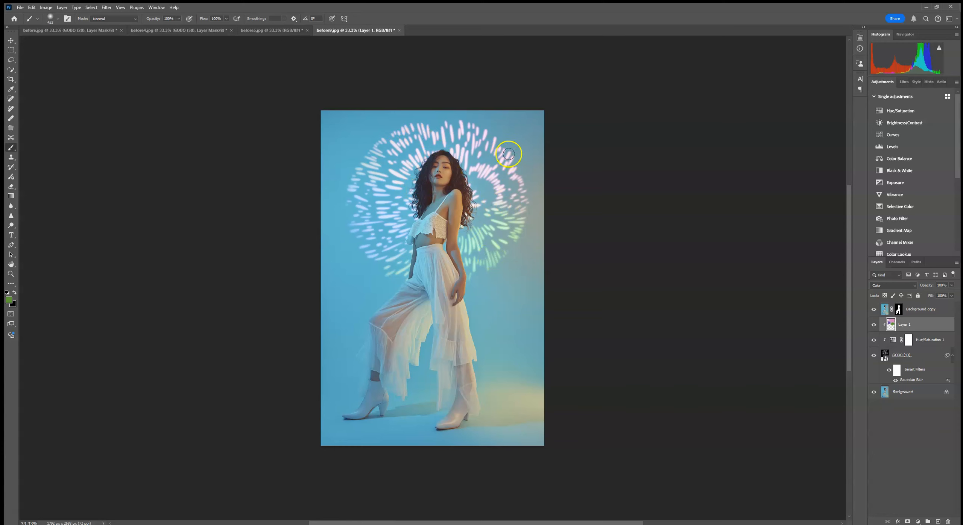
- Add a layer mask to the GOBO (13) layer and prepare a soft black brush of about 1457 px at reduced opacity
left_click(935, 372)
left_click(908, 522)
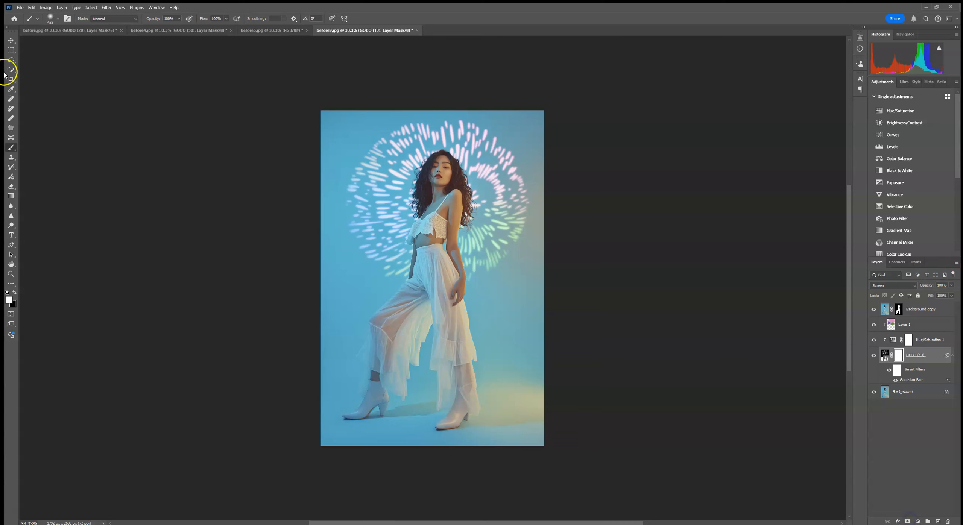
left_click(52, 18)
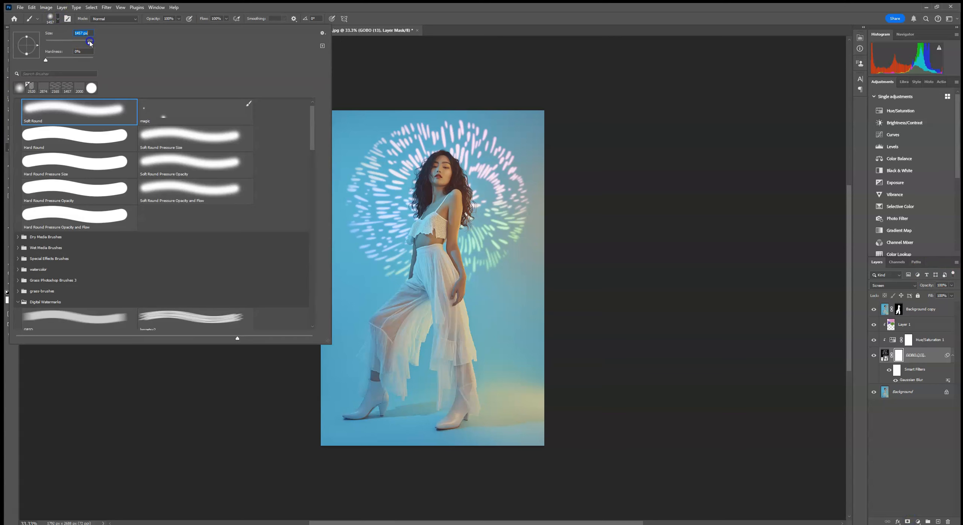
left_click(178, 19)
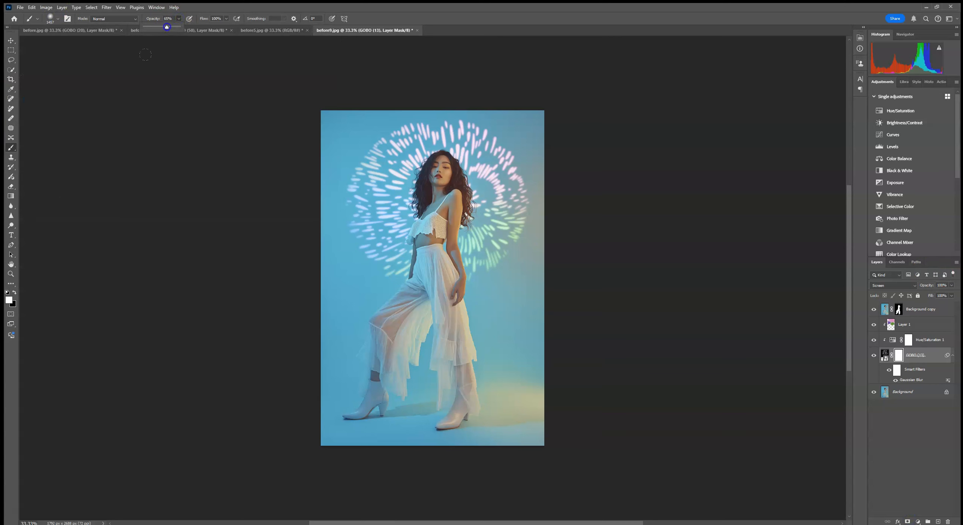
left_click(14, 293)
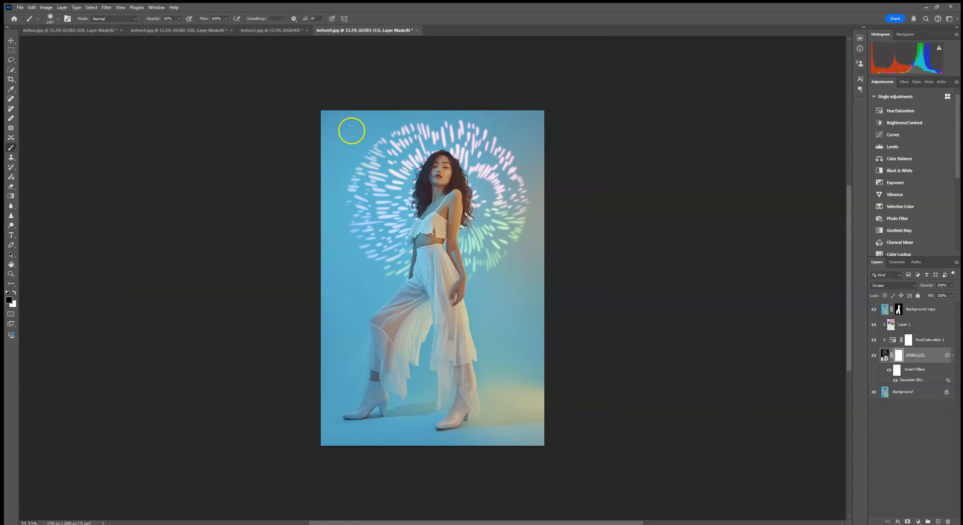